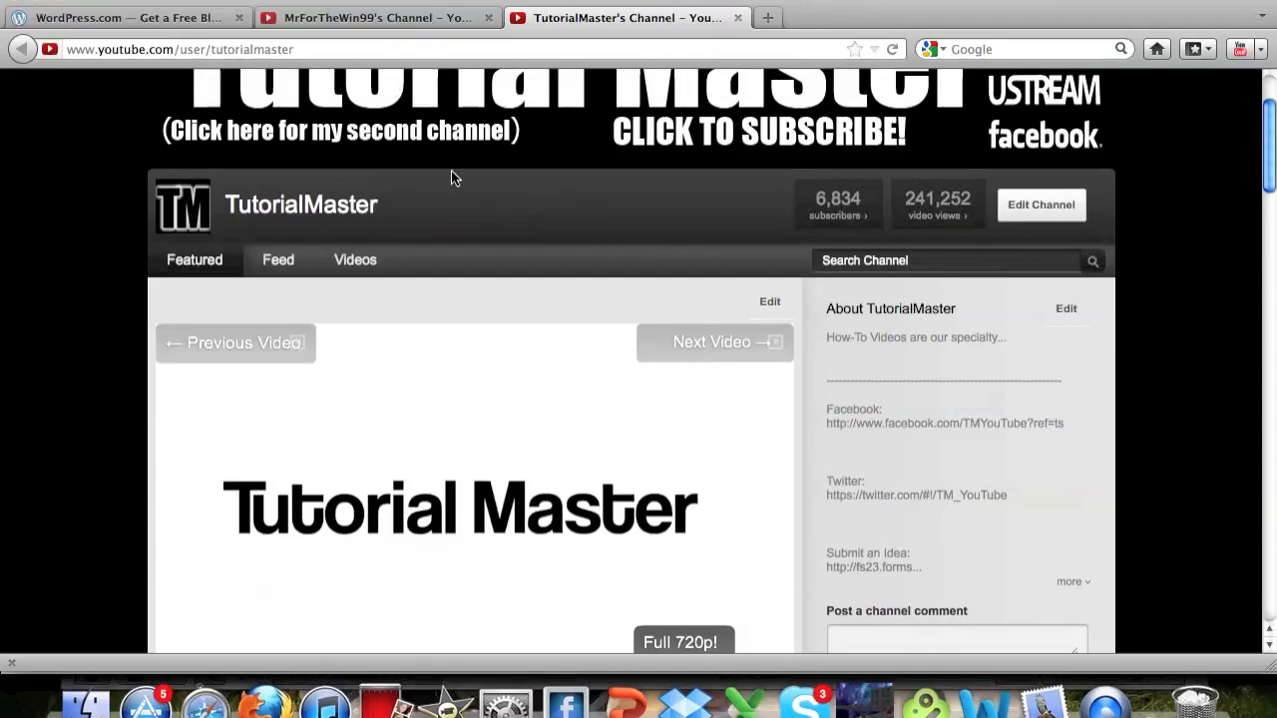
{"action": "scroll", "coordinate": [477, 182], "scroll_direction": "up", "scroll_amount": 3}
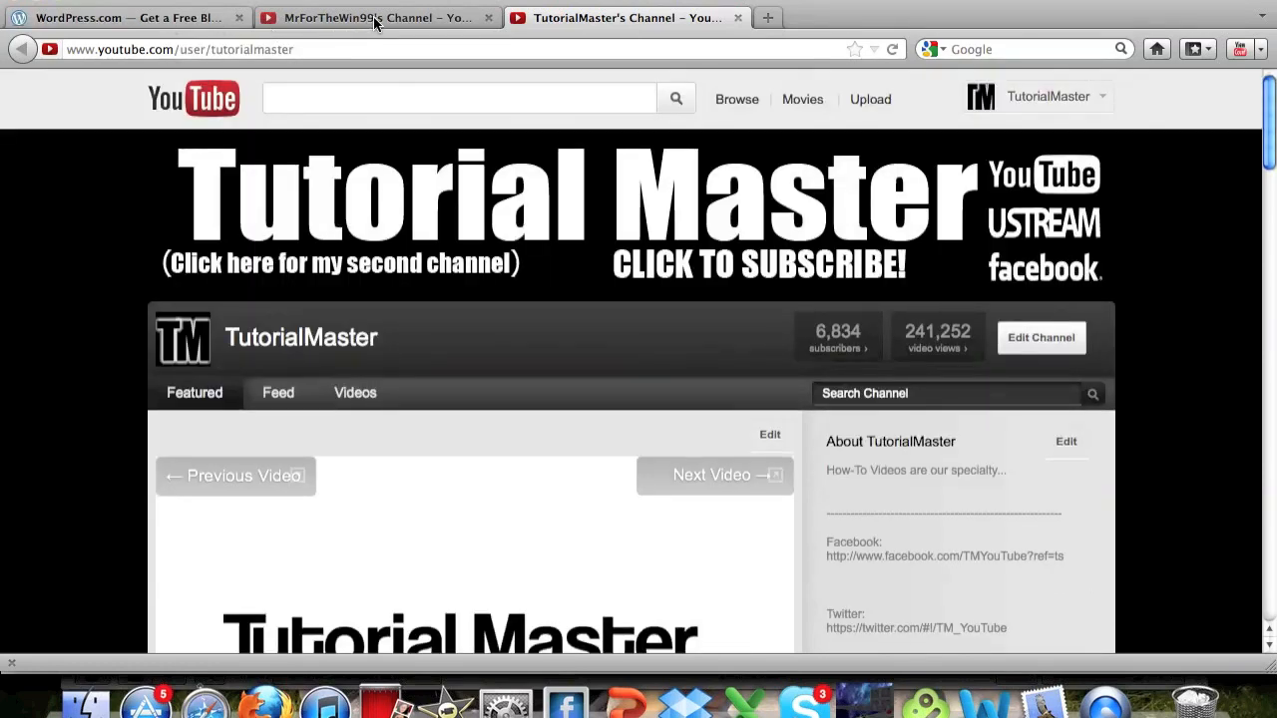
Leave the YouTube channel pages and bring up the WordPress.com home page
{"action": "key", "text": "ctrl+Tab"}
{"action": "key", "text": "ctrl+Tab"}
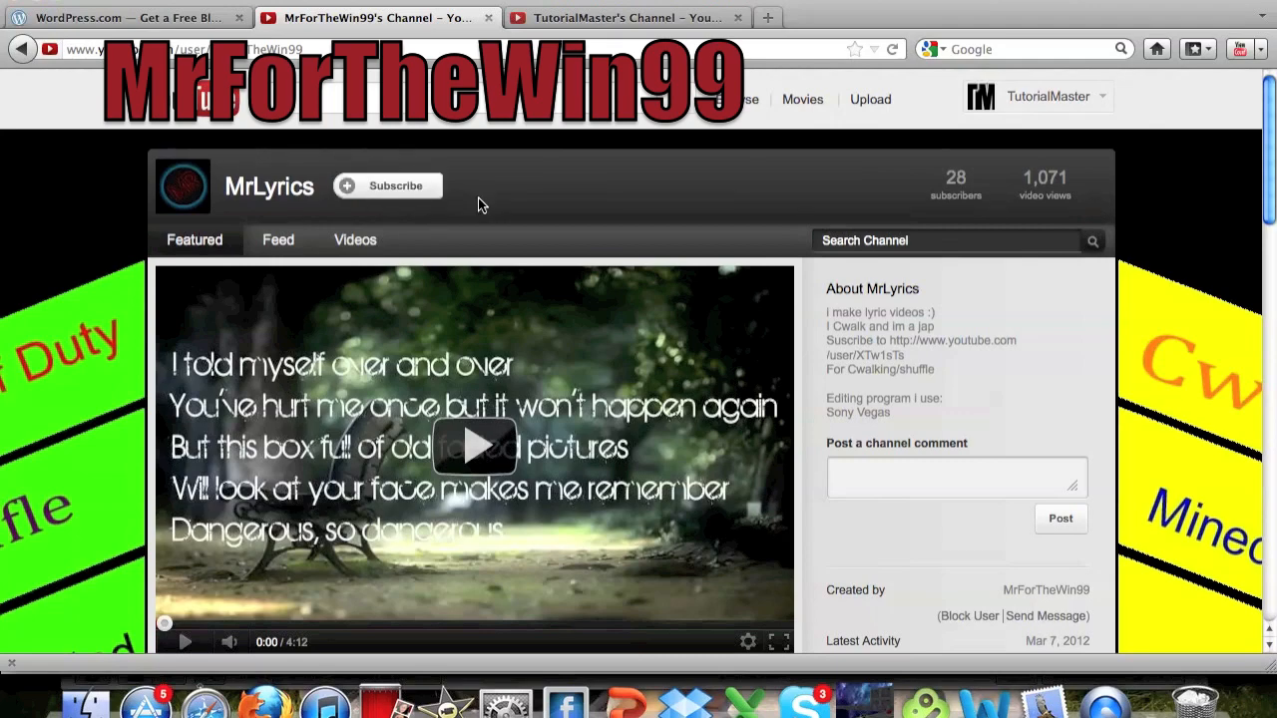
{"action": "left_click", "coordinate": [113, 17]}
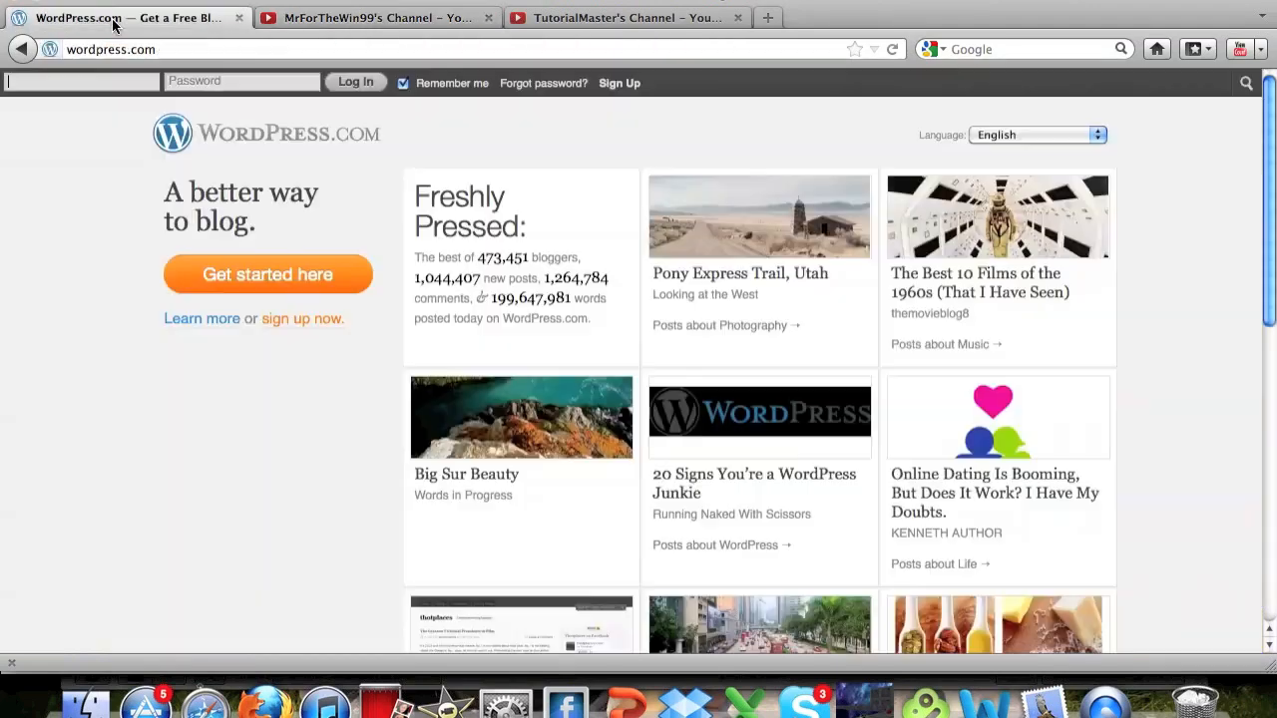
Start signup with blog address TheTutorialMaster on the free .wordpress.com ending and have it checked
{"action": "left_click", "coordinate": [168, 49]}
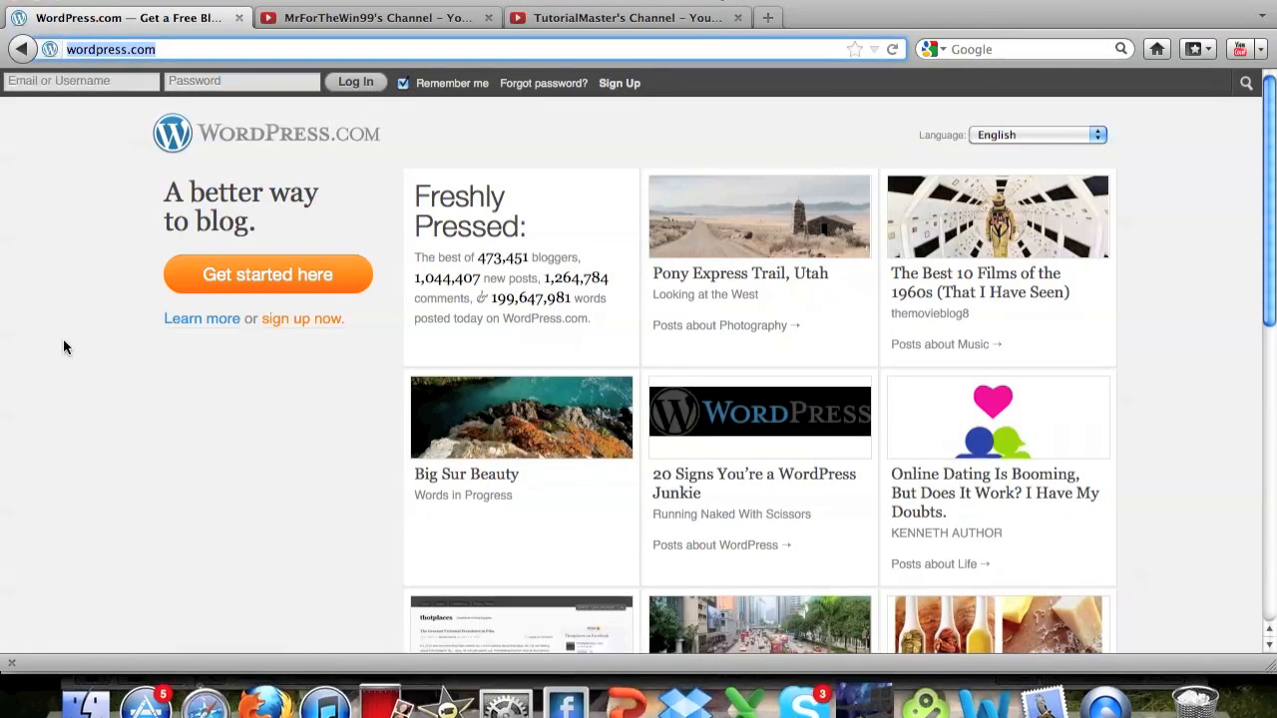
{"action": "left_click", "coordinate": [277, 277]}
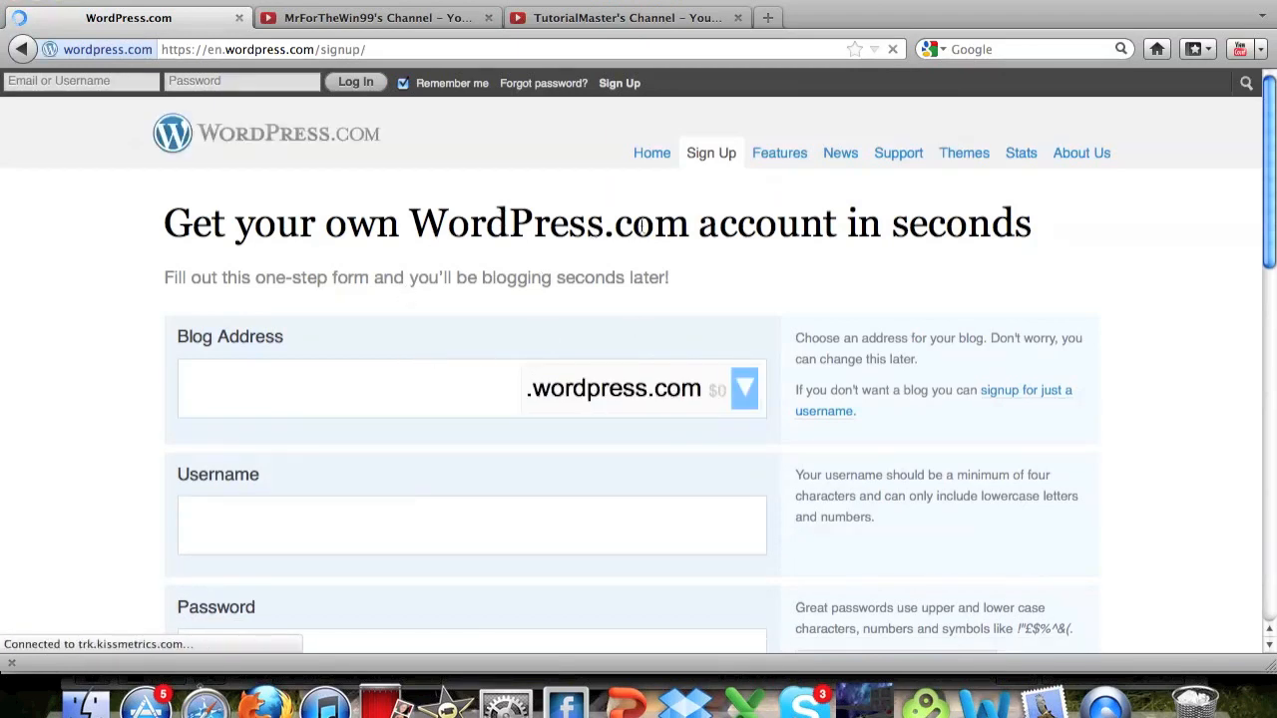
{"action": "left_click", "coordinate": [738, 389]}
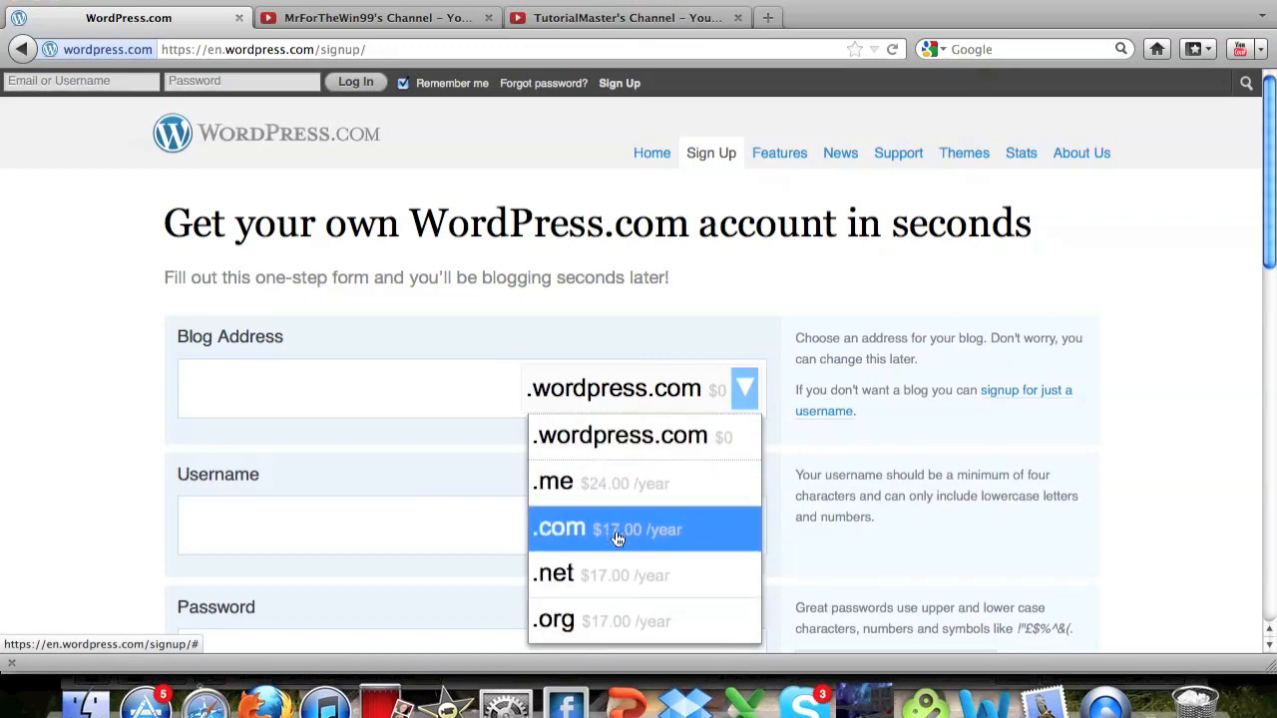
{"action": "left_click", "coordinate": [628, 435]}
{"action": "left_click", "coordinate": [368, 389]}
{"action": "type", "text": "TheTutorial"}
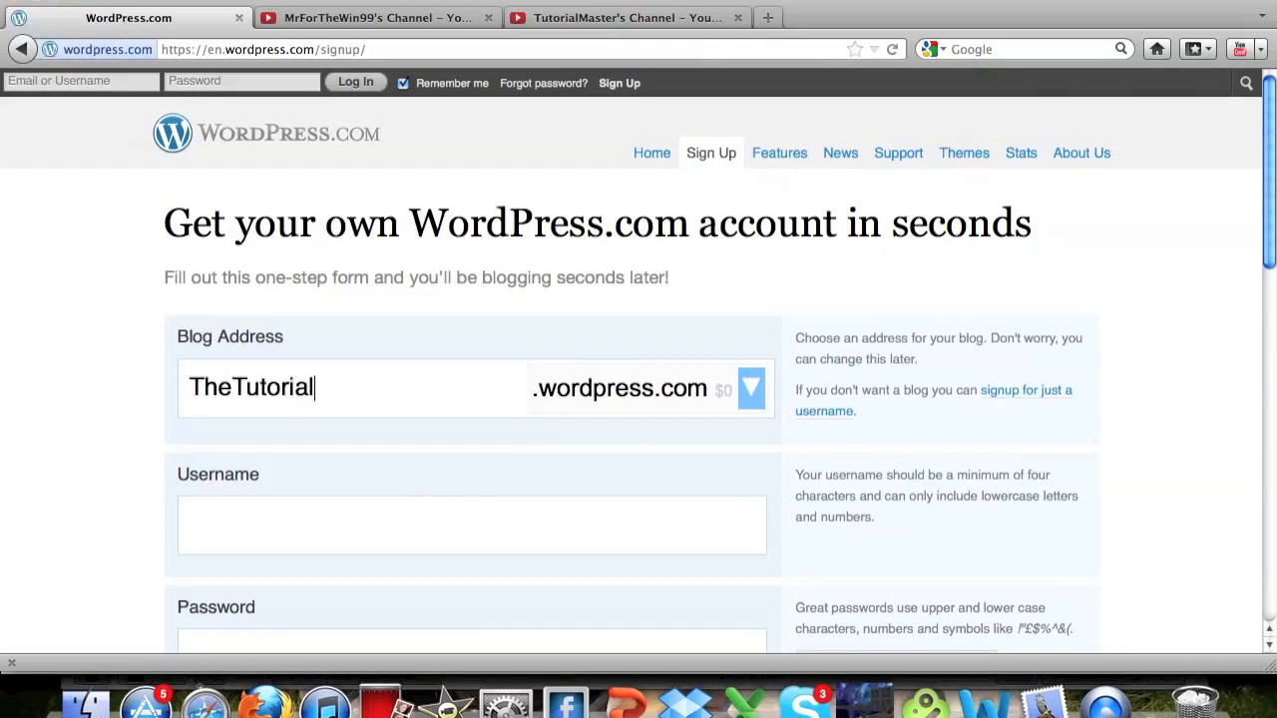
{"action": "type", "text": "Master"}
{"action": "left_click", "coordinate": [107, 376]}
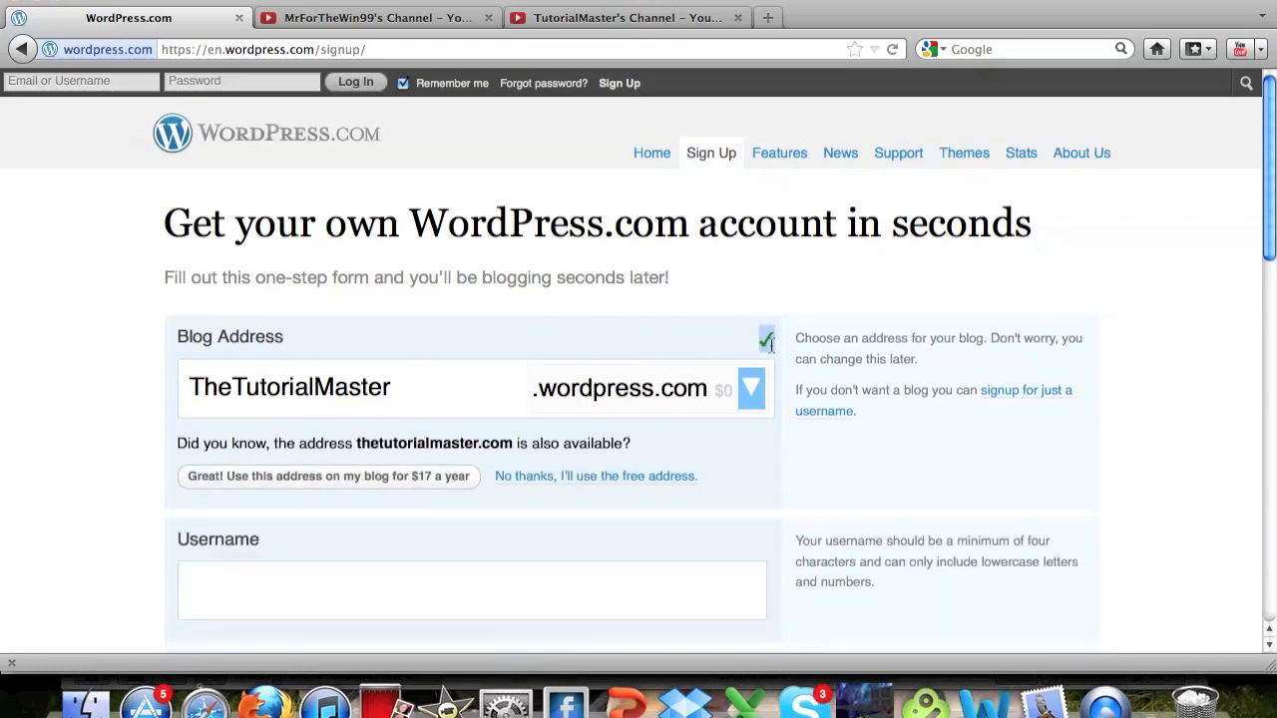
{"action": "scroll", "coordinate": [129, 380], "scroll_direction": "down", "scroll_amount": 5}
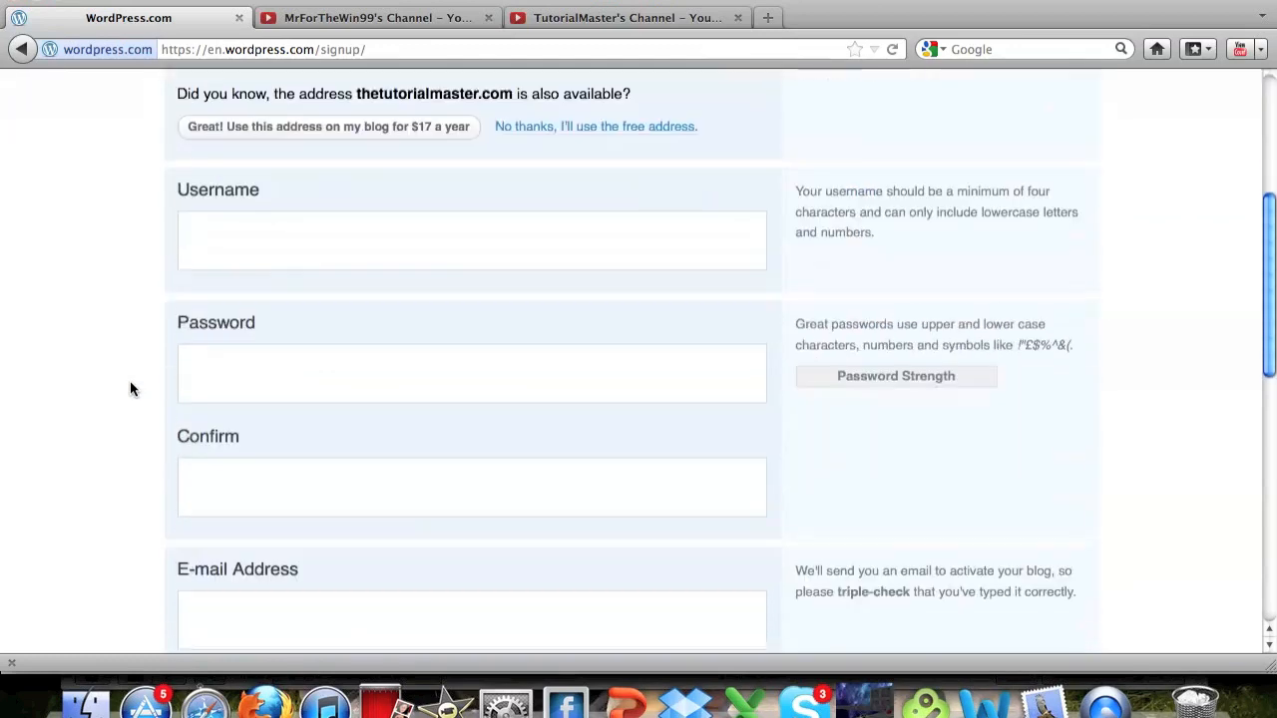
Accept the suggested username, enter the password and e-mail address, and create the free blog
{"action": "left_click", "coordinate": [252, 239]}
{"action": "type", "text": "thetut"}
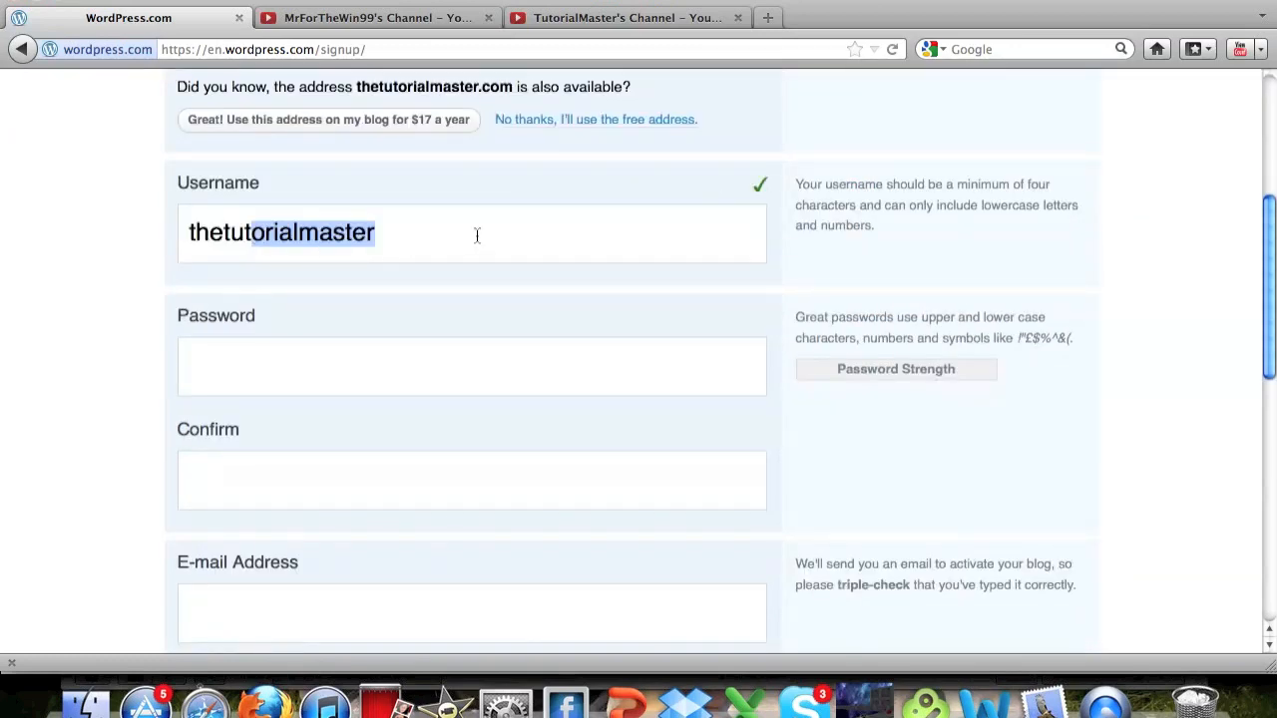
{"action": "left_click", "coordinate": [58, 220]}
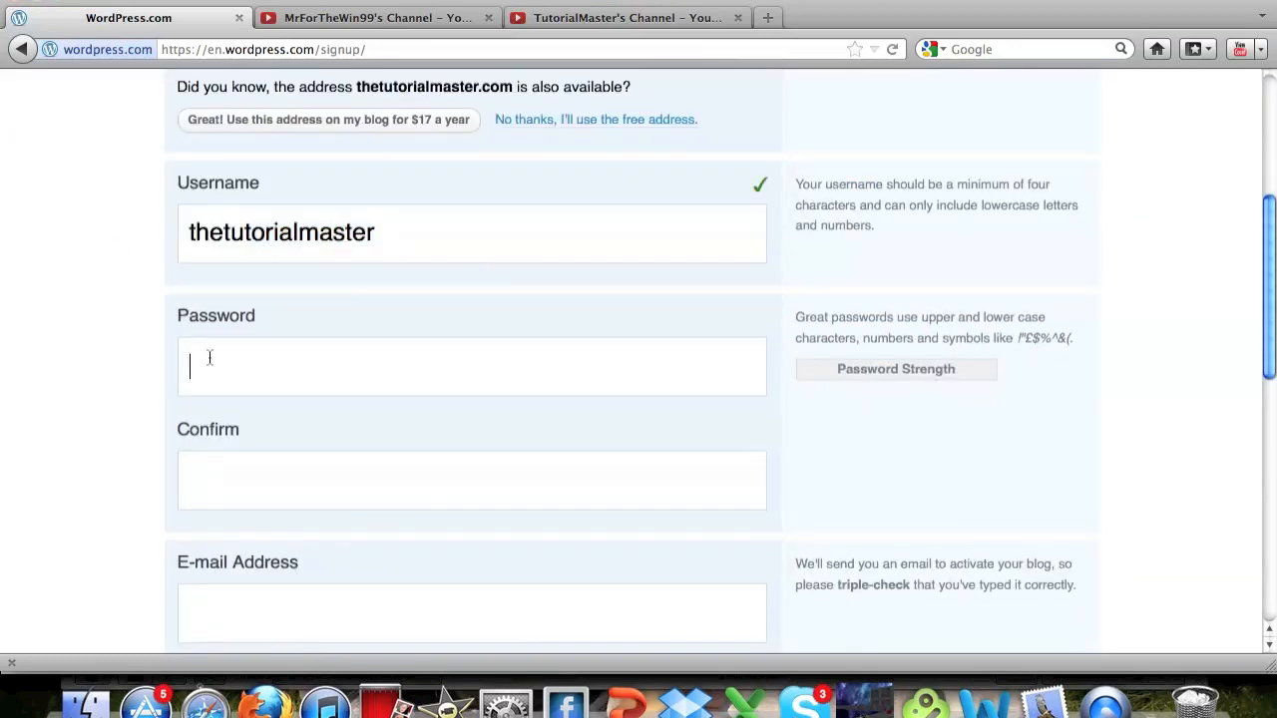
{"action": "type", "text": "***********"}
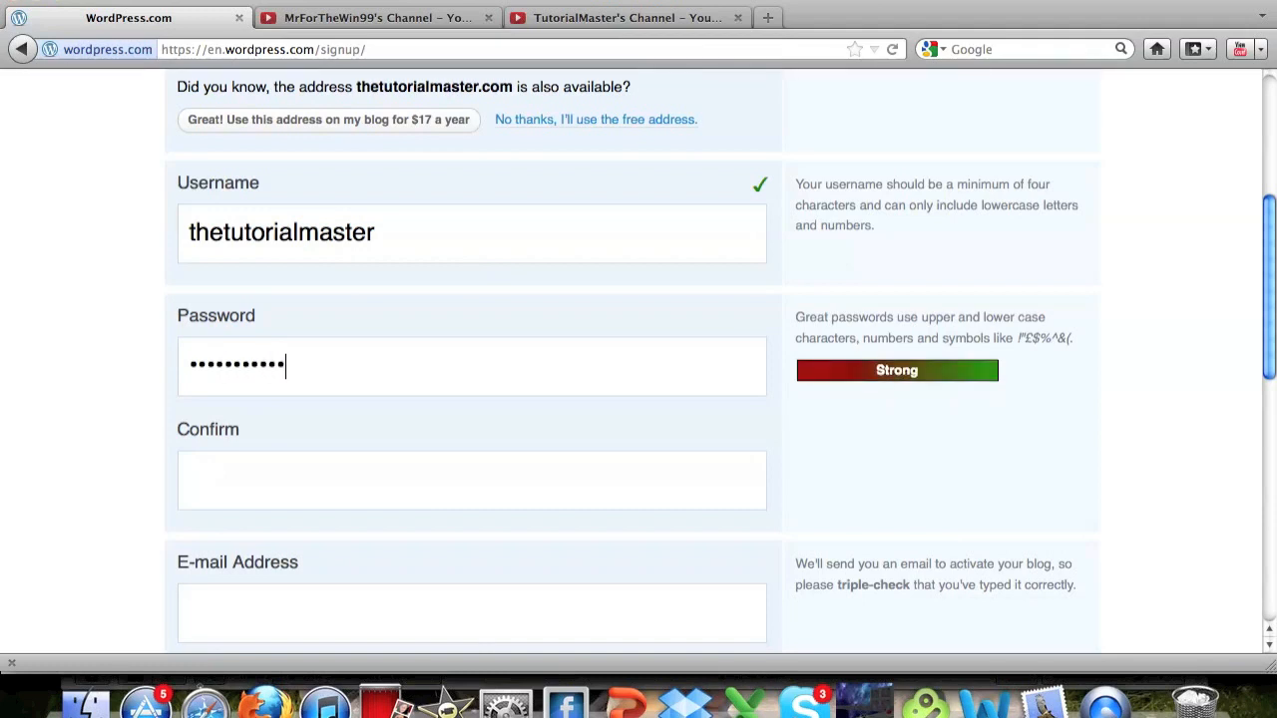
{"action": "type", "text": "******"}
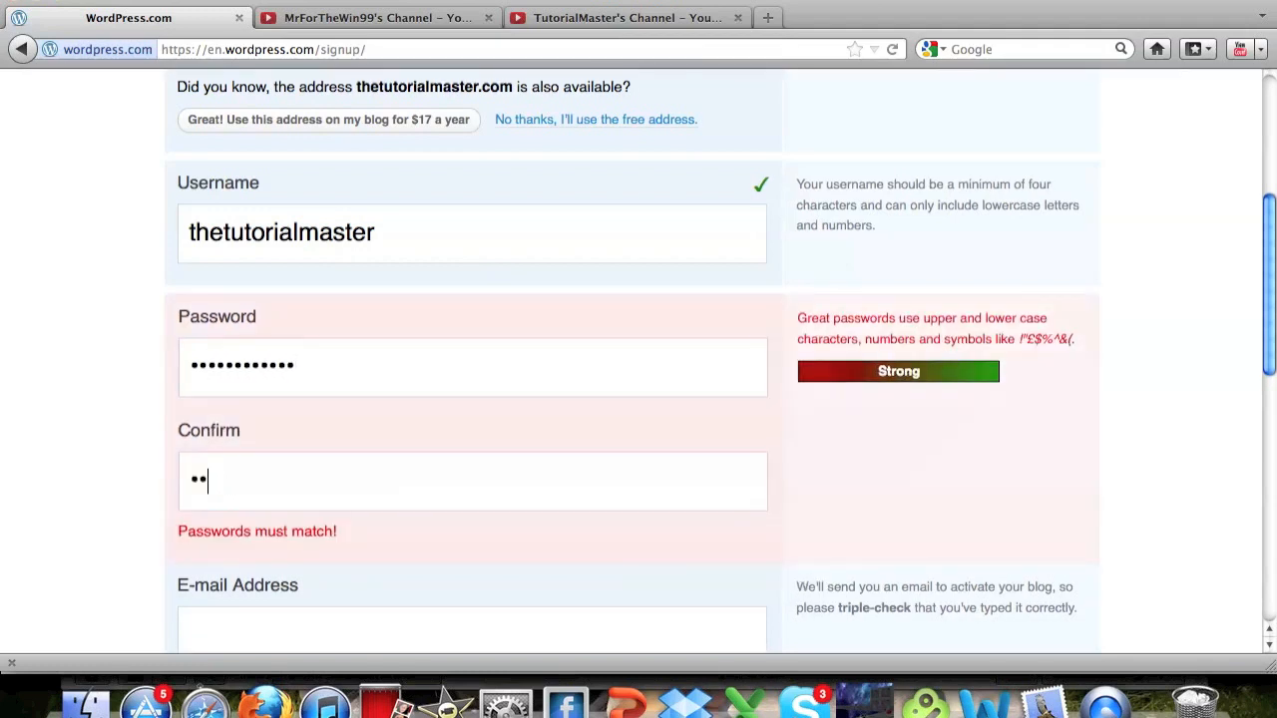
{"action": "type", "text": "**"}
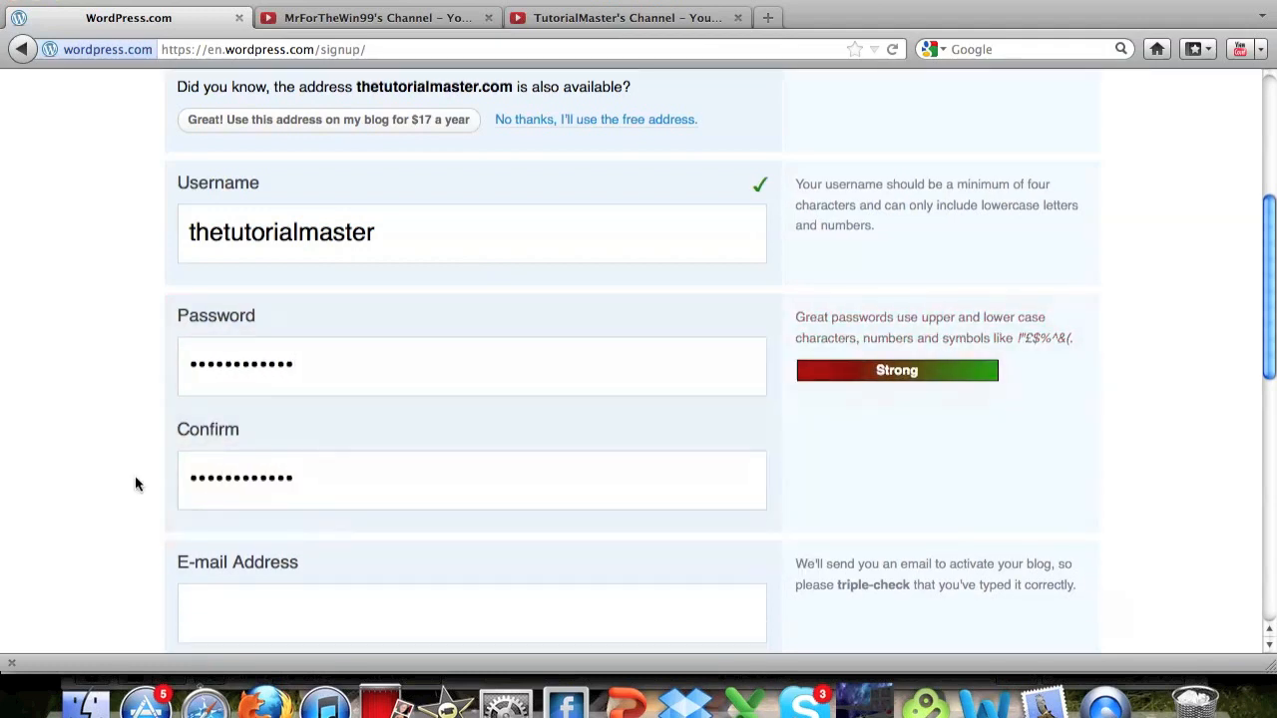
{"action": "scroll", "coordinate": [112, 464], "scroll_direction": "down", "scroll_amount": 2}
{"action": "left_click", "coordinate": [263, 404]}
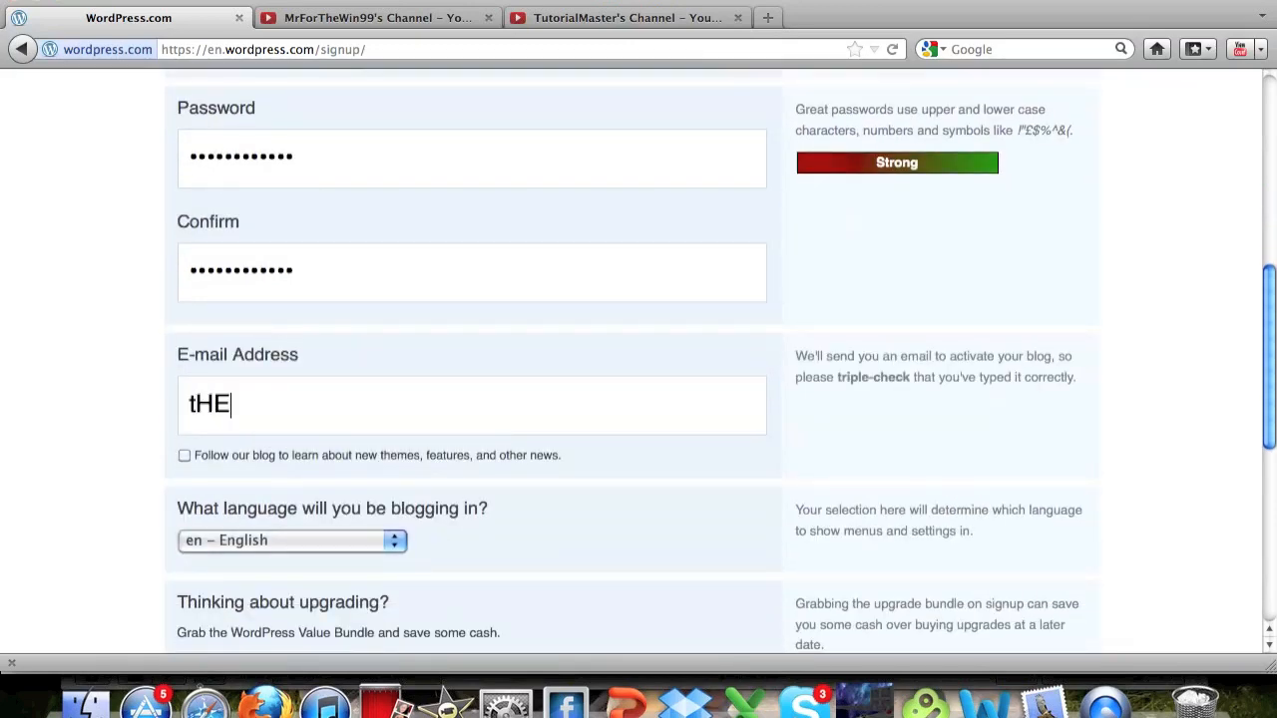
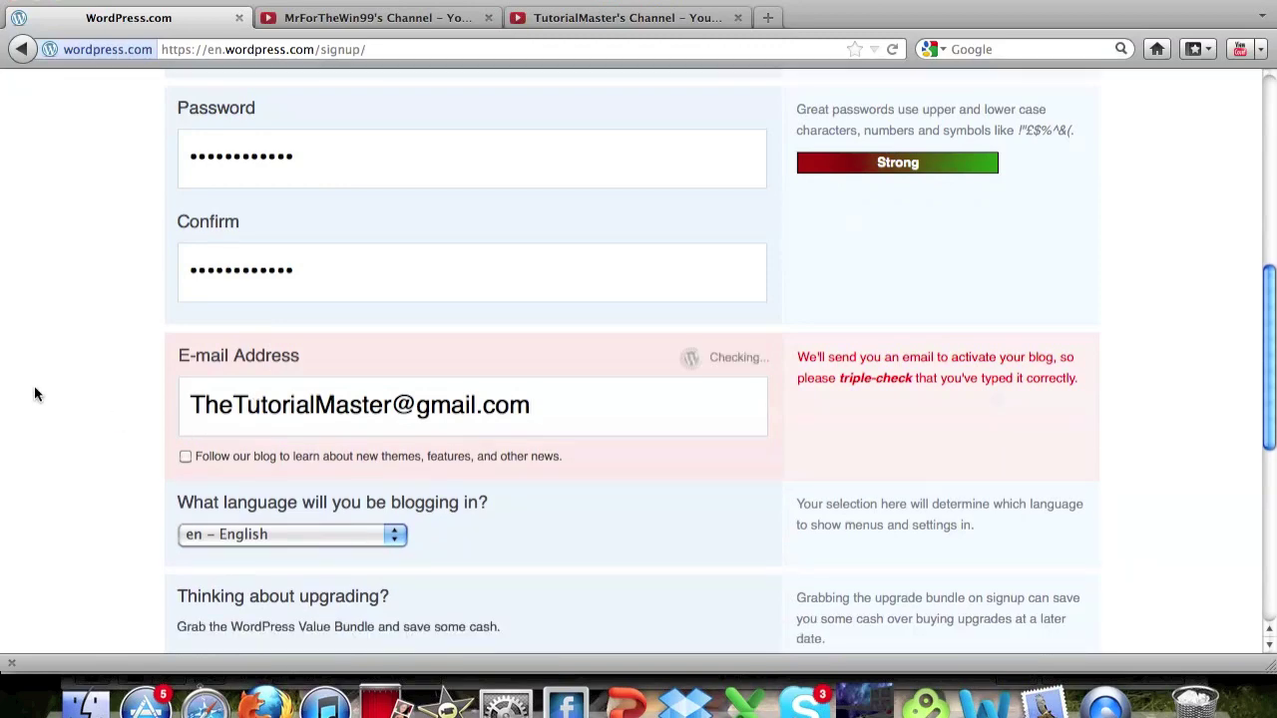
{"action": "scroll", "coordinate": [34, 385], "scroll_direction": "down", "scroll_amount": 3}
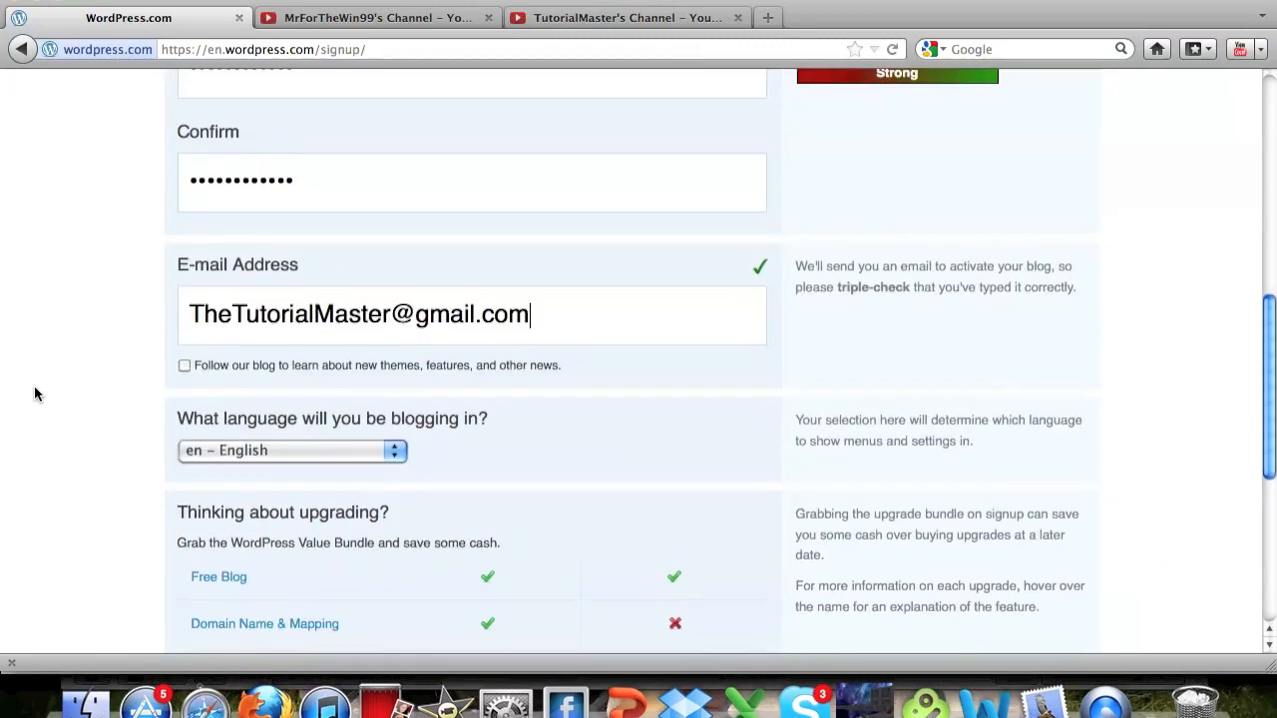
{"action": "scroll", "coordinate": [34, 385], "scroll_direction": "down", "scroll_amount": 5}
{"action": "scroll", "coordinate": [34, 385], "scroll_direction": "down", "scroll_amount": 3}
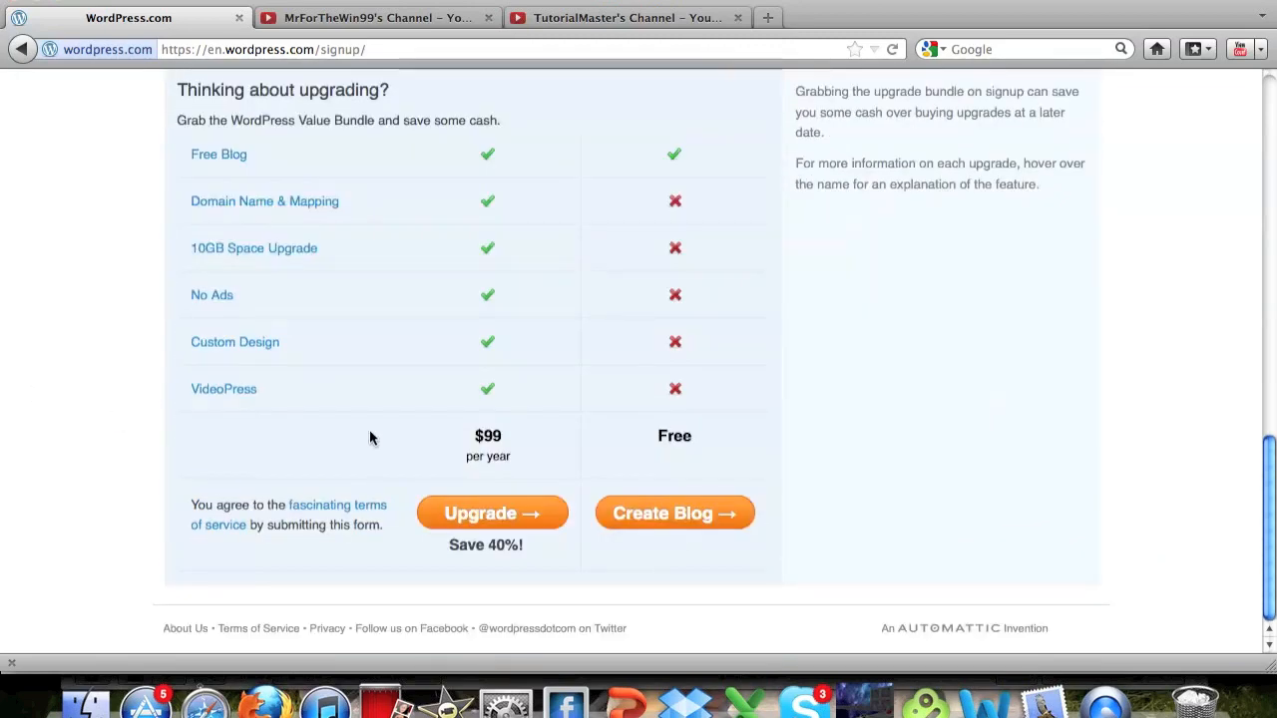
{"action": "left_click", "coordinate": [687, 512]}
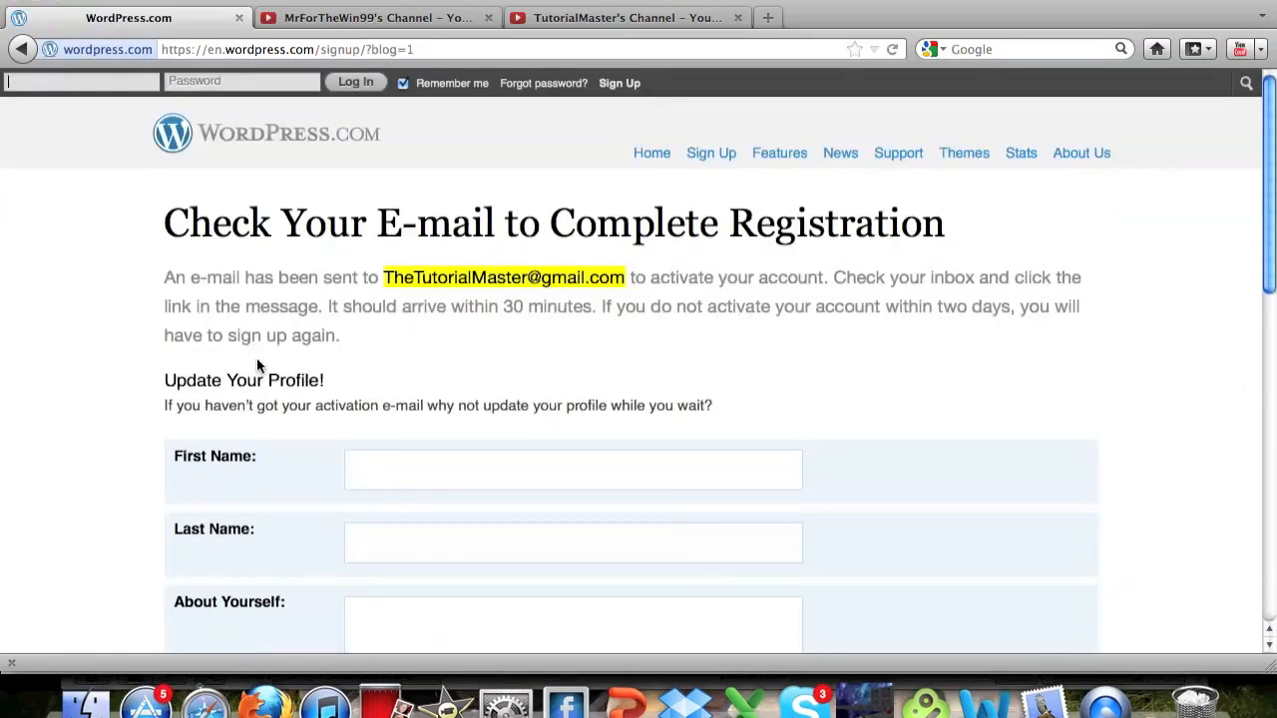
{"action": "scroll", "coordinate": [256, 357], "scroll_direction": "down", "scroll_amount": 5}
{"action": "scroll", "coordinate": [256, 357], "scroll_direction": "up", "scroll_amount": 3}
Save the profile with first and last names and the YouTube channel link in About Yourself
{"action": "left_click", "coordinate": [370, 360]}
{"action": "type", "text": "Tutori"}
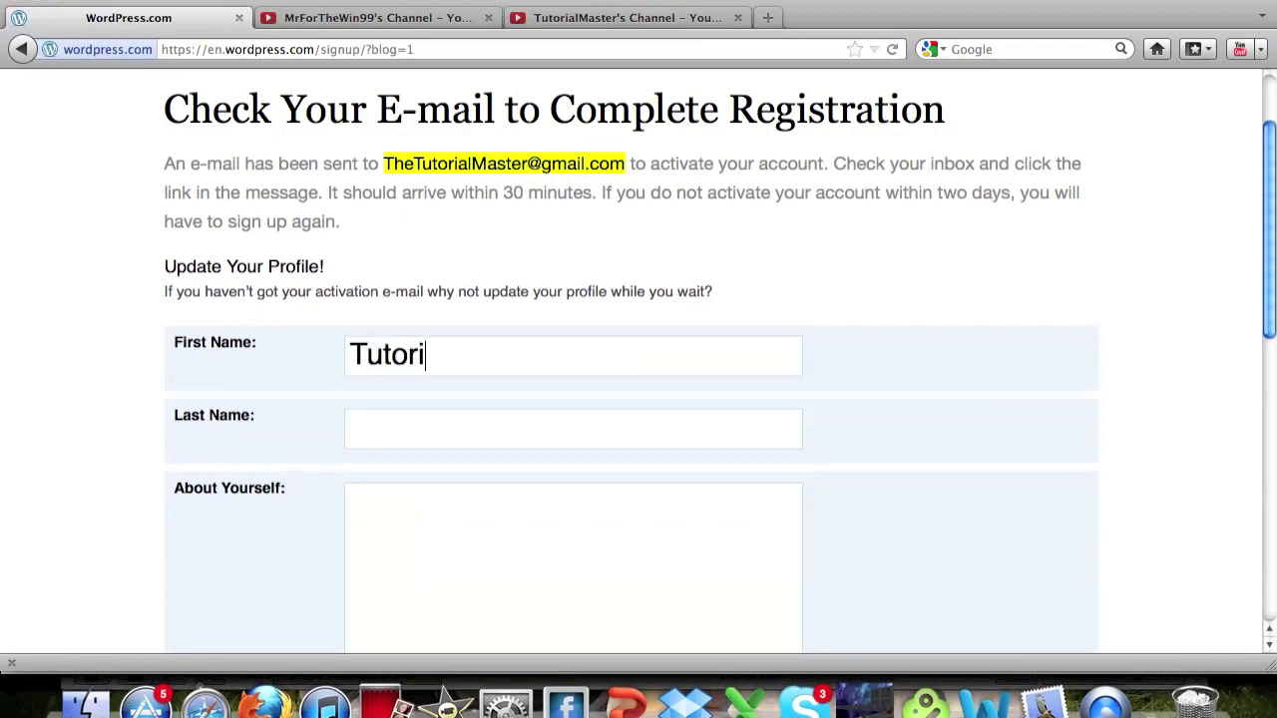
{"action": "type", "text": "al"}
{"action": "type", "text": "Mad"}
{"action": "type", "text": "ter"}
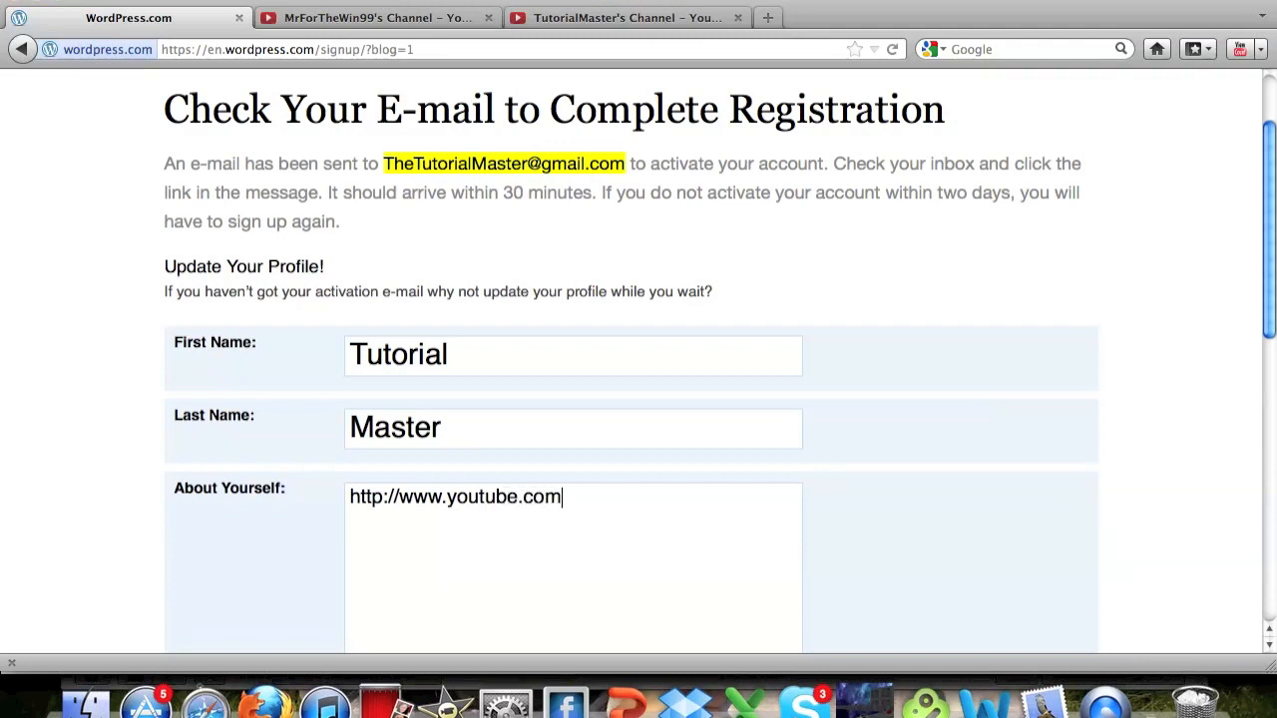
{"action": "type", "text": "/user/"}
{"action": "type", "text": "tutorialmaster"}
{"action": "scroll", "coordinate": [1013, 231], "scroll_direction": "down", "scroll_amount": 5}
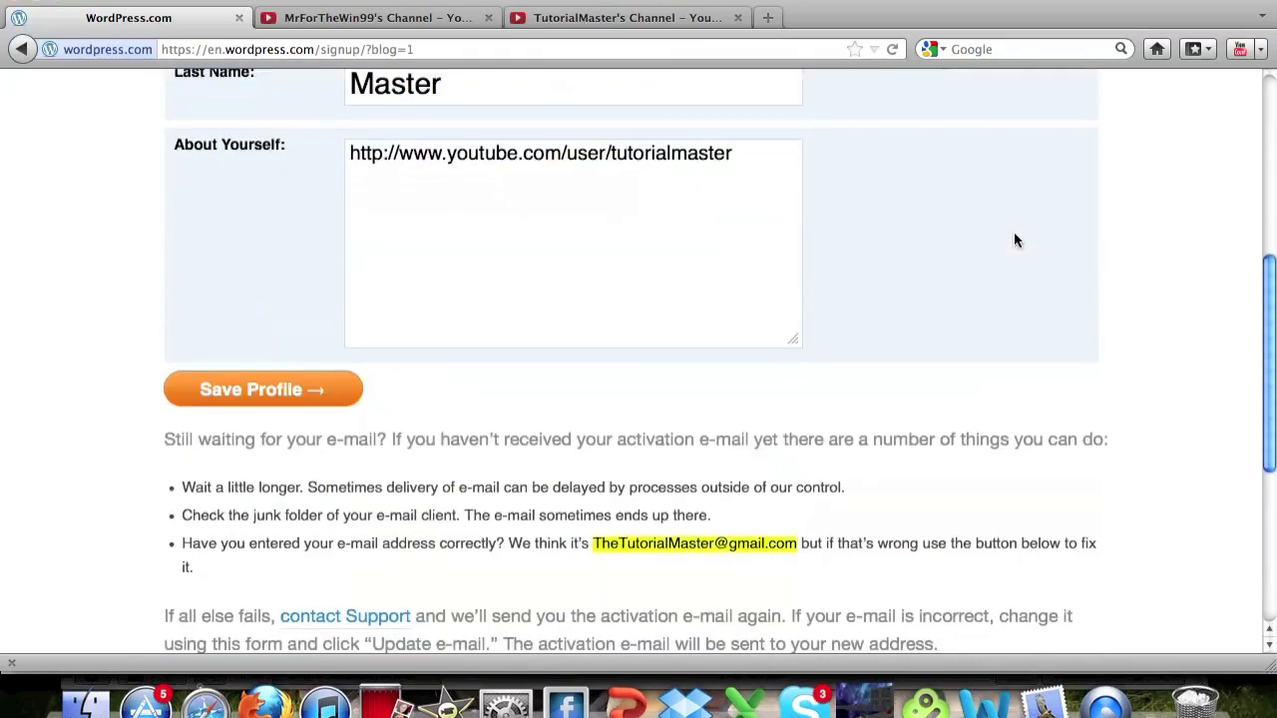
{"action": "left_click", "coordinate": [292, 388]}
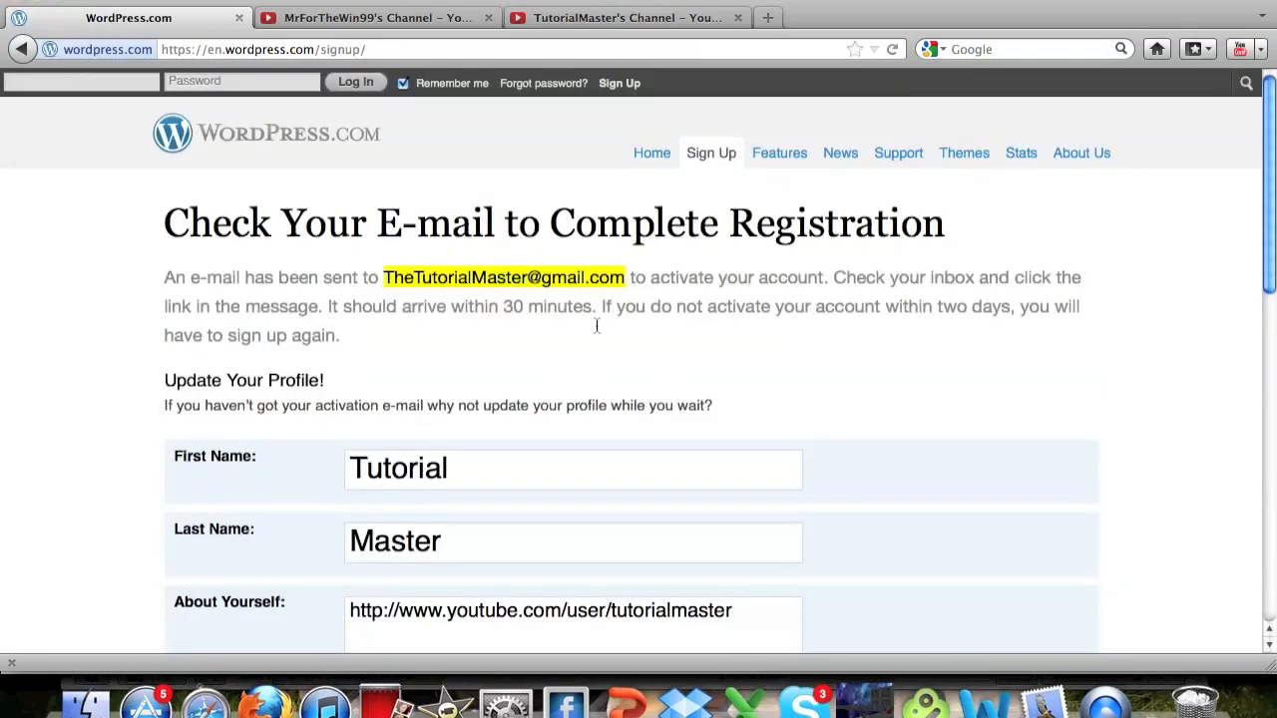
{"action": "scroll", "coordinate": [592, 289], "scroll_direction": "down", "scroll_amount": 4}
{"action": "scroll", "coordinate": [593, 289], "scroll_direction": "up", "scroll_amount": 3}
{"action": "scroll", "coordinate": [592, 289], "scroll_direction": "down", "scroll_amount": 5}
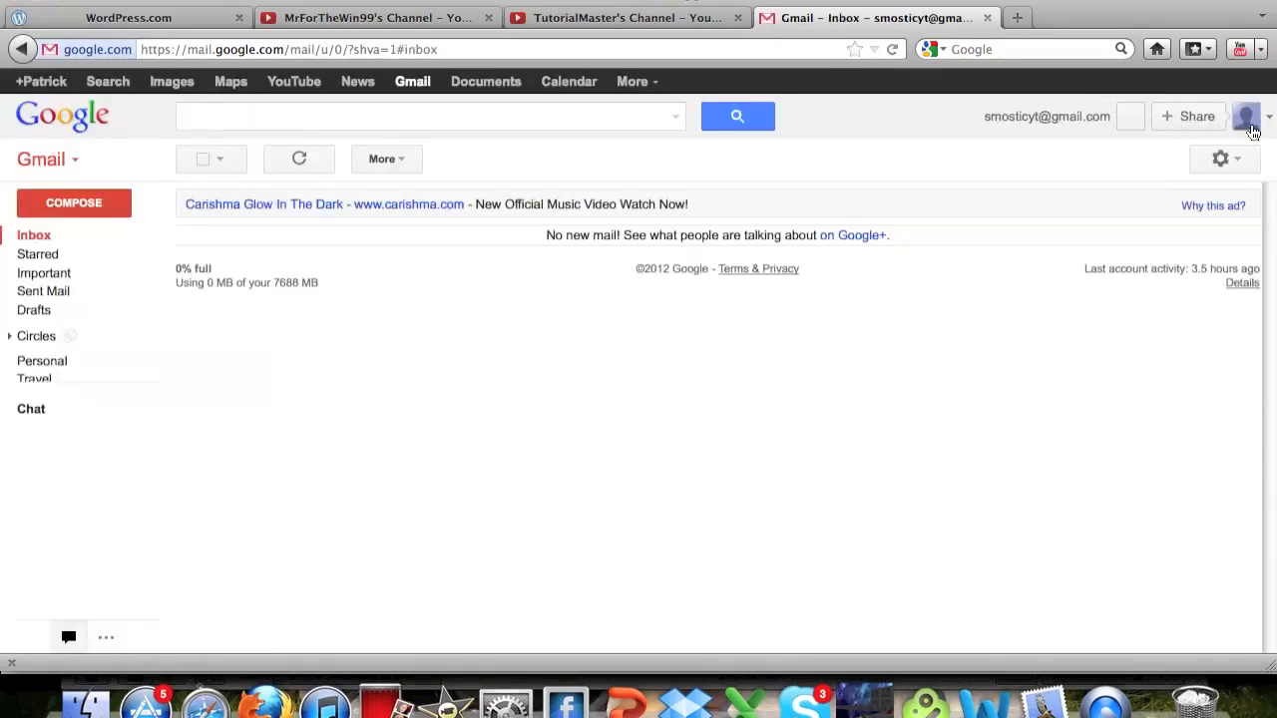
{"action": "left_click", "coordinate": [1247, 116]}
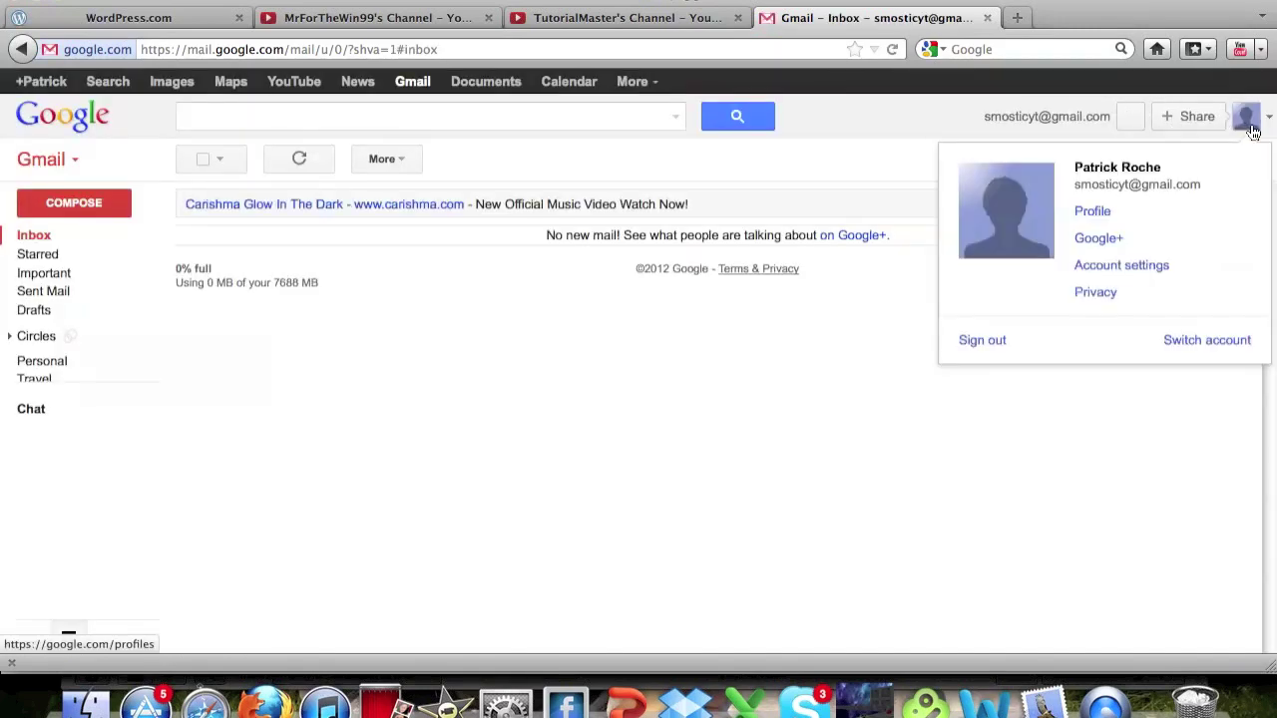
{"action": "left_click", "coordinate": [1197, 348]}
{"action": "left_click", "coordinate": [1053, 419]}
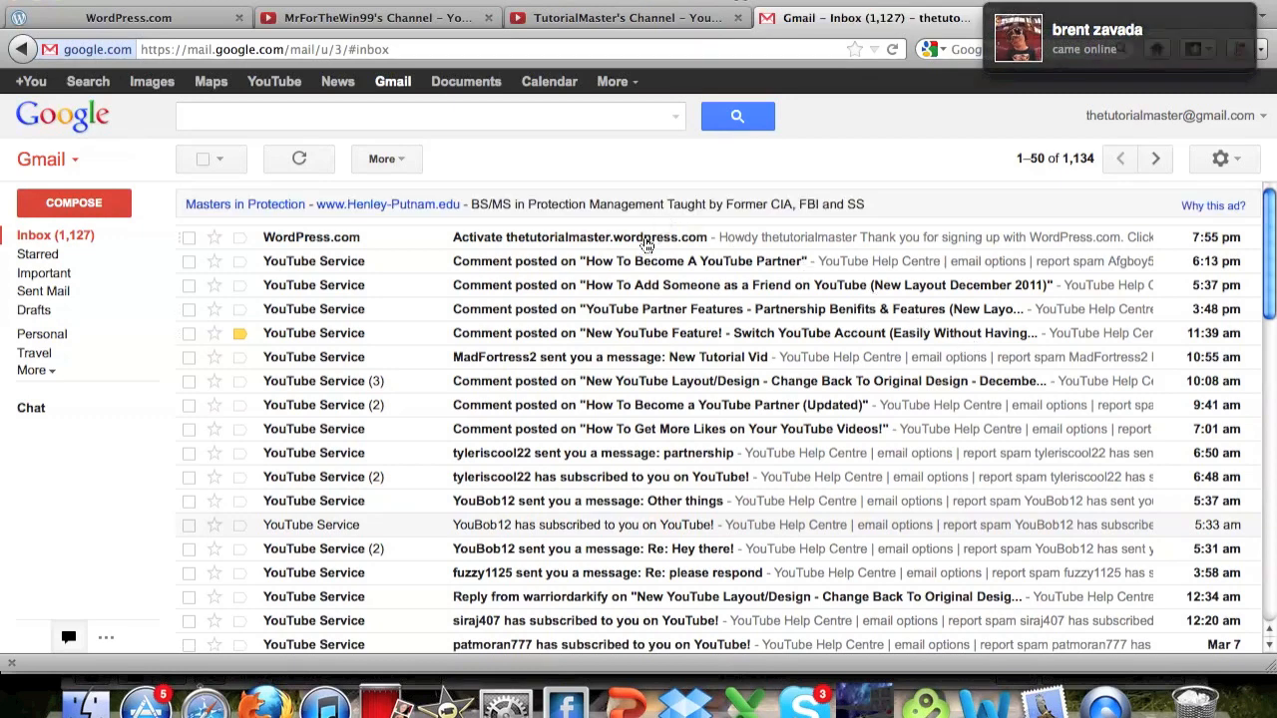
{"action": "left_click", "coordinate": [645, 239]}
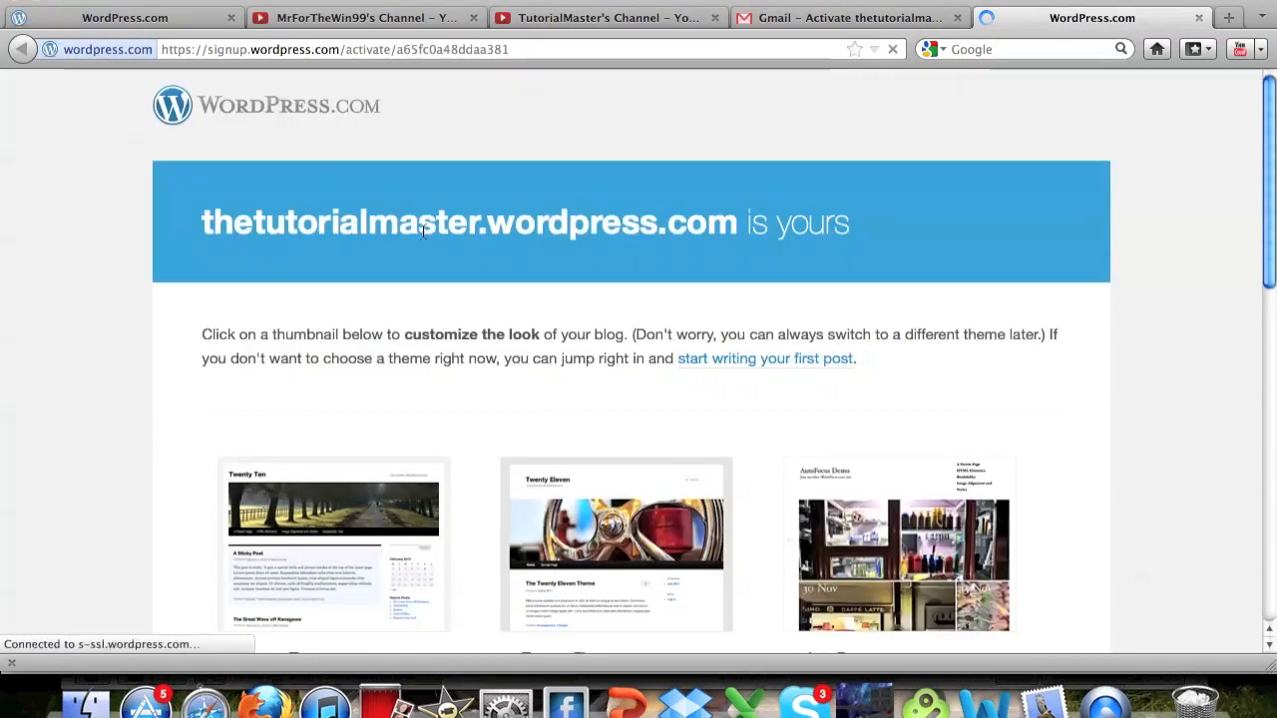
{"action": "scroll", "coordinate": [354, 288], "scroll_direction": "down", "scroll_amount": 8}
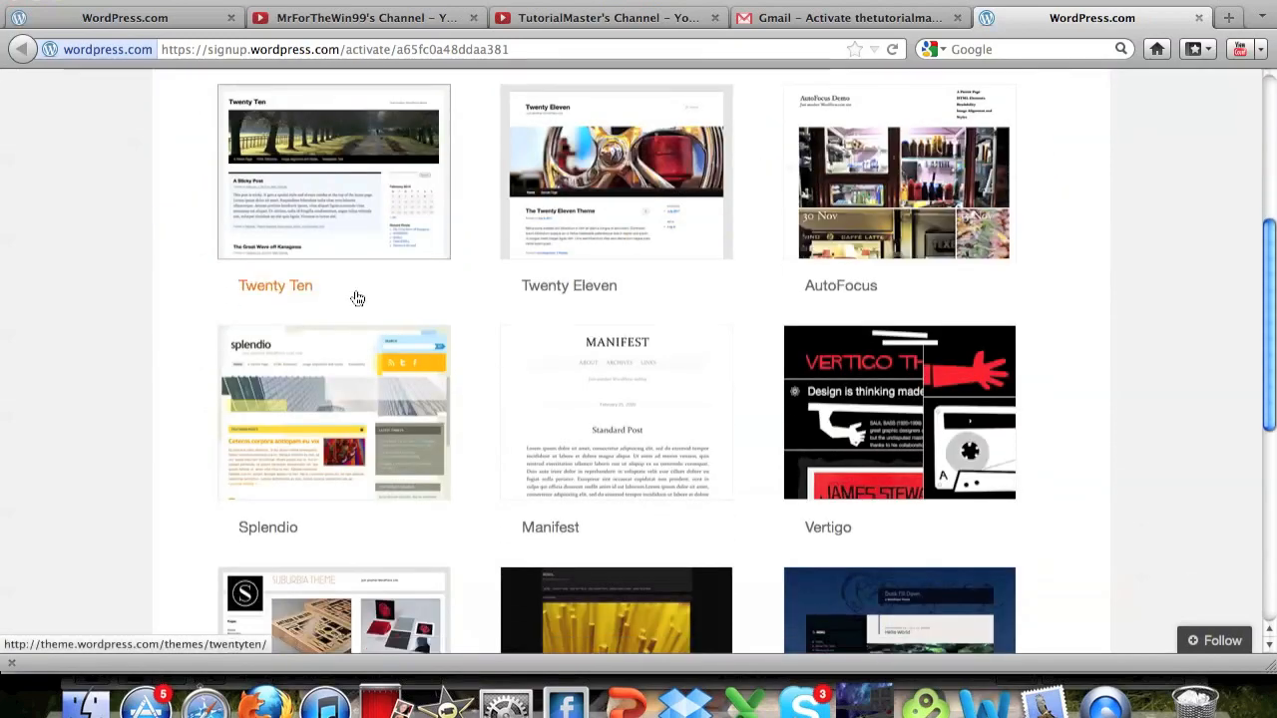
{"action": "scroll", "coordinate": [1087, 372], "scroll_direction": "down", "scroll_amount": 5}
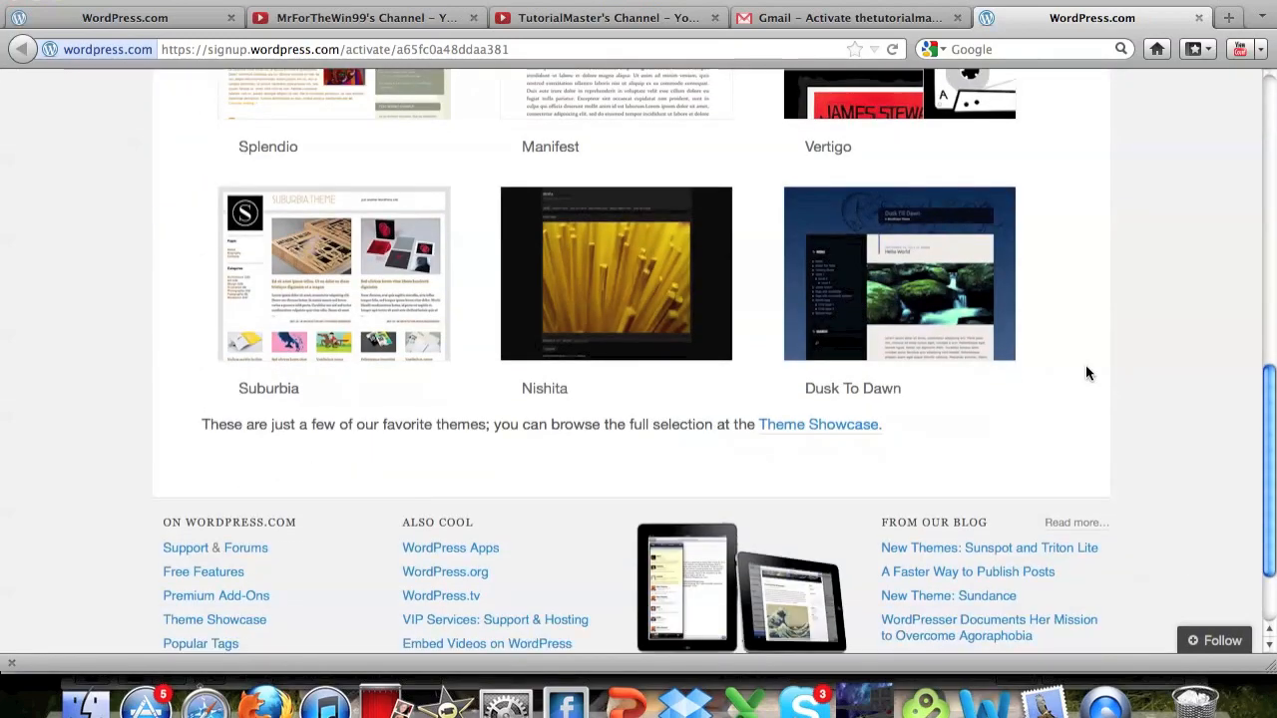
{"action": "scroll", "coordinate": [1087, 372], "scroll_direction": "up", "scroll_amount": 10}
{"action": "scroll", "coordinate": [1087, 372], "scroll_direction": "up", "scroll_amount": 1}
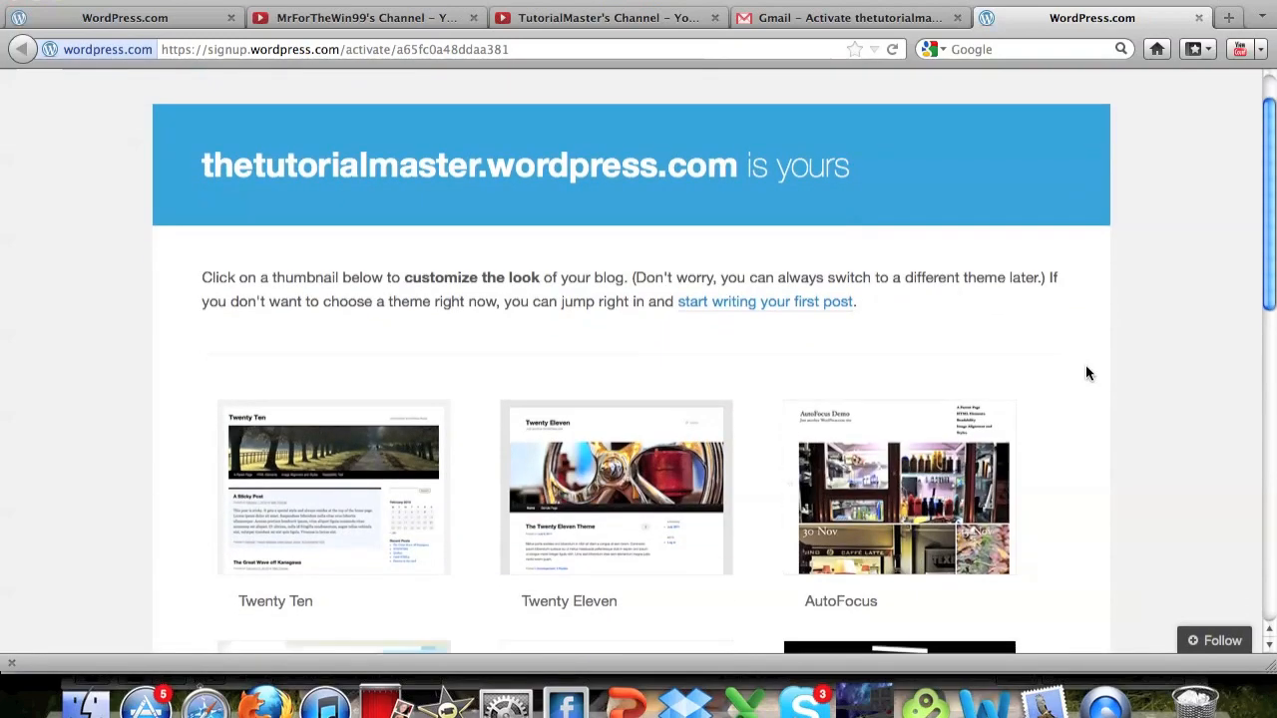
{"action": "scroll", "coordinate": [1087, 372], "scroll_direction": "down", "scroll_amount": 4}
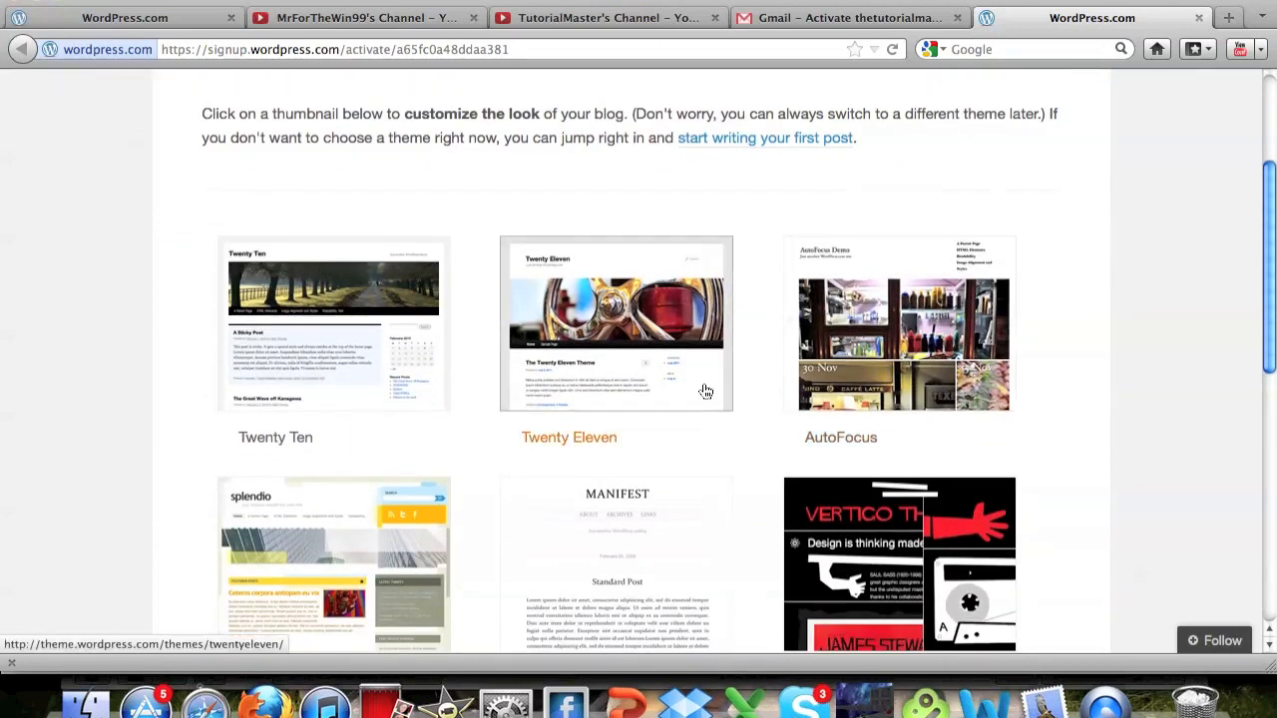
{"action": "scroll", "coordinate": [705, 390], "scroll_direction": "down", "scroll_amount": 4}
{"action": "scroll", "coordinate": [705, 389], "scroll_direction": "down", "scroll_amount": 1}
Make Vertigo the blog's theme from its details page
{"action": "left_click", "coordinate": [908, 409]}
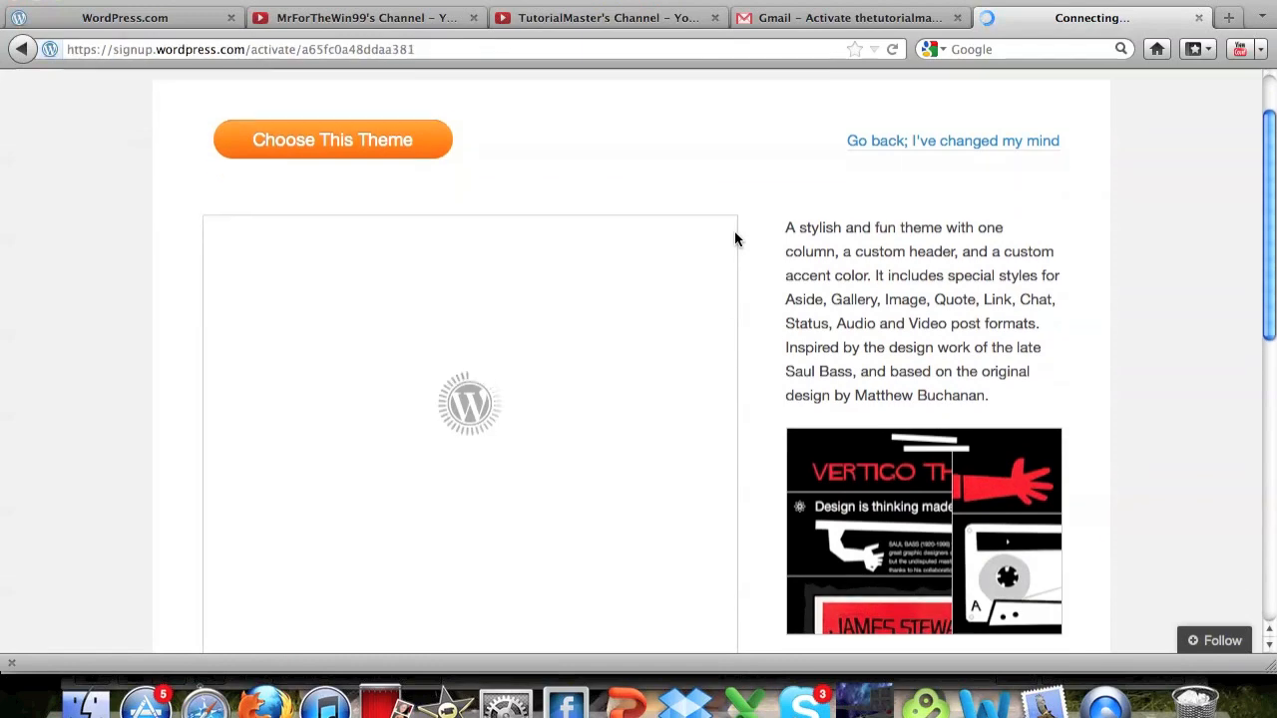
{"action": "left_click", "coordinate": [387, 125]}
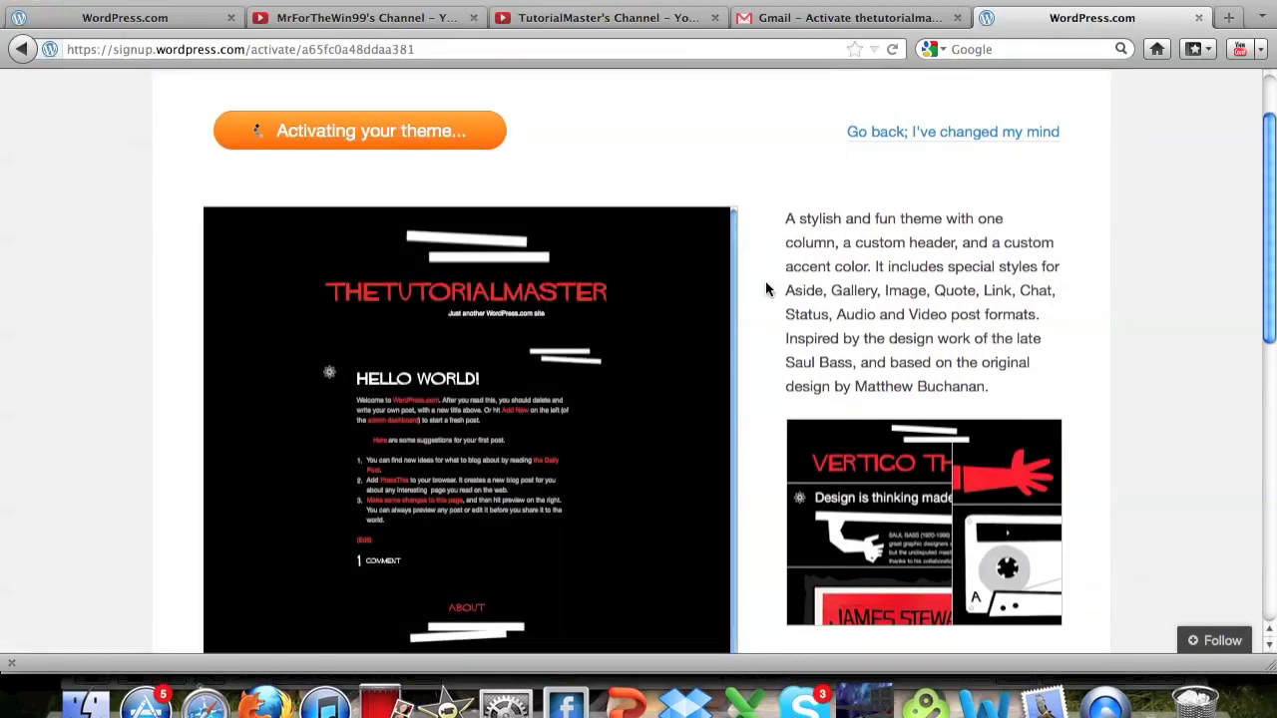
{"action": "scroll", "coordinate": [765, 280], "scroll_direction": "down", "scroll_amount": 3}
{"action": "scroll", "coordinate": [764, 280], "scroll_direction": "up", "scroll_amount": 3}
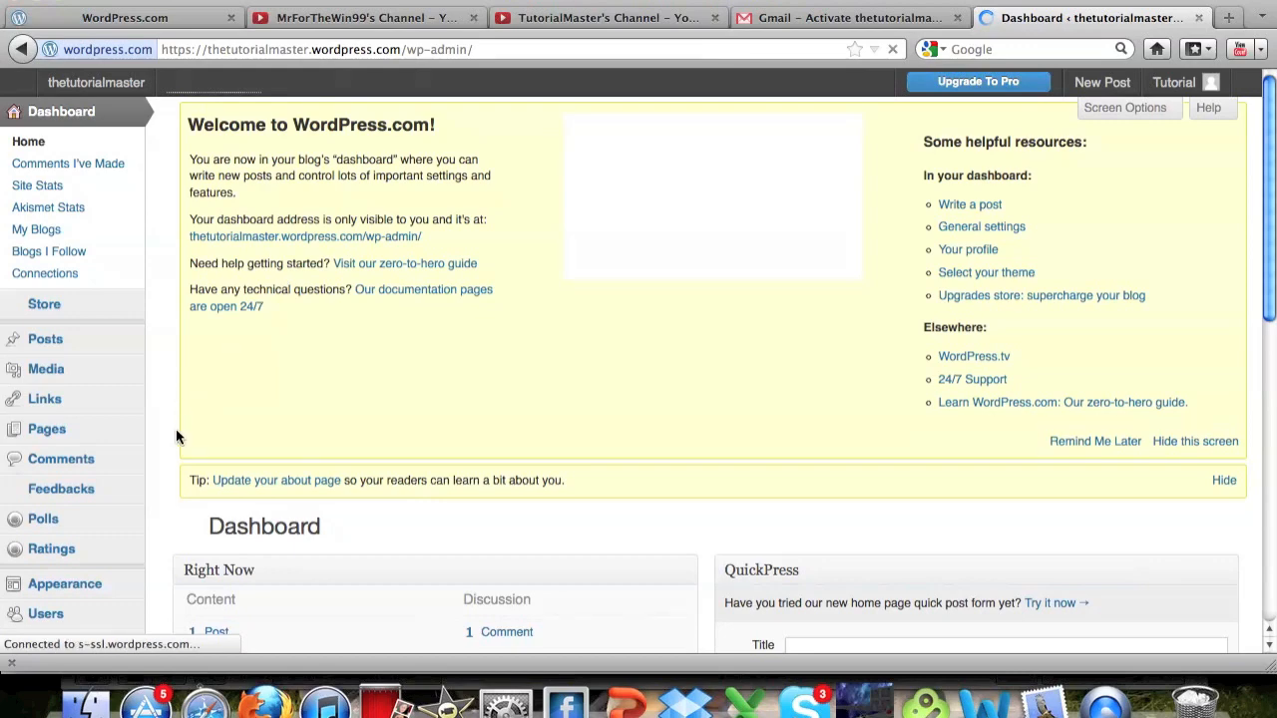
{"action": "scroll", "coordinate": [399, 449], "scroll_direction": "down", "scroll_amount": 10}
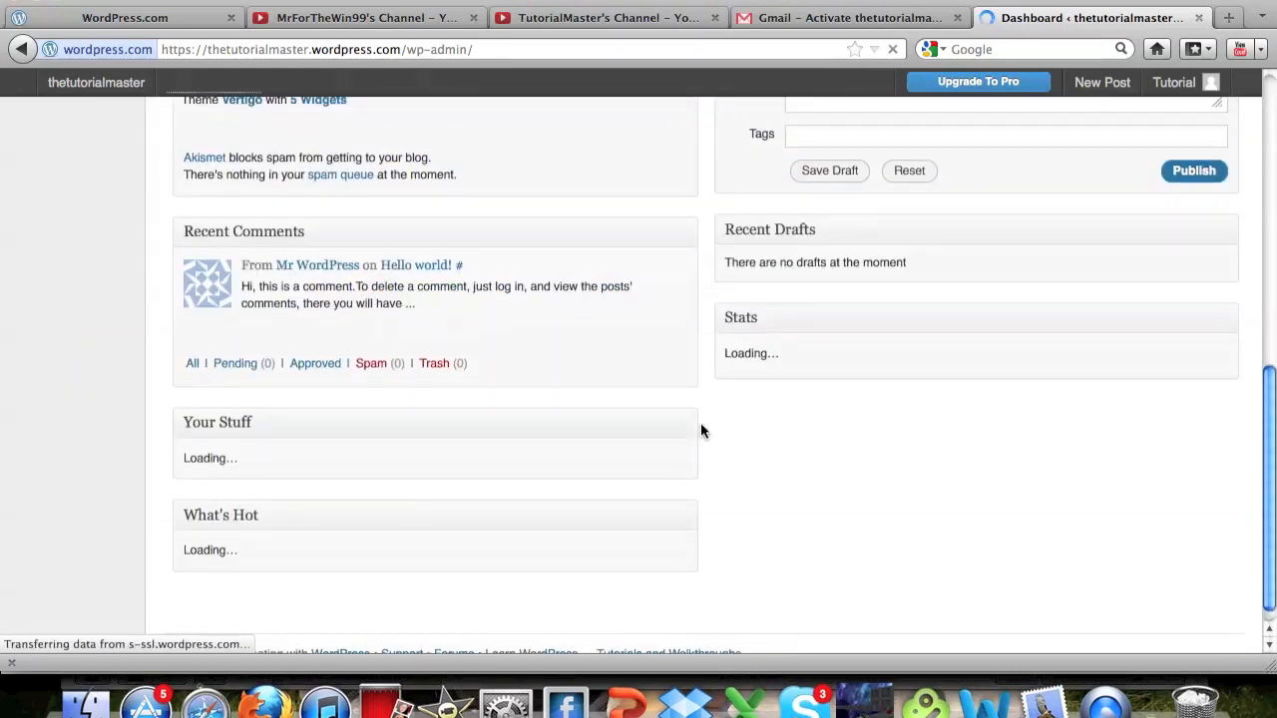
{"action": "scroll", "coordinate": [700, 422], "scroll_direction": "up", "scroll_amount": 5}
{"action": "scroll", "coordinate": [700, 422], "scroll_direction": "up", "scroll_amount": 5}
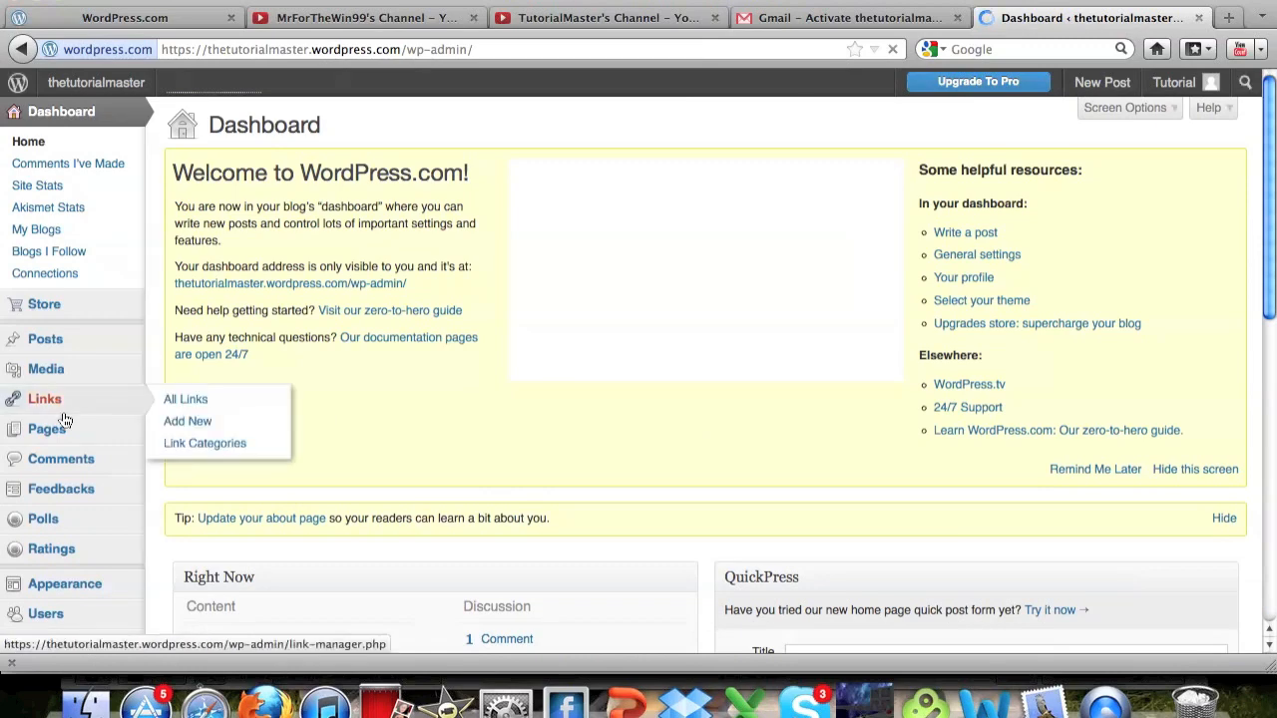
{"action": "left_click", "coordinate": [97, 82]}
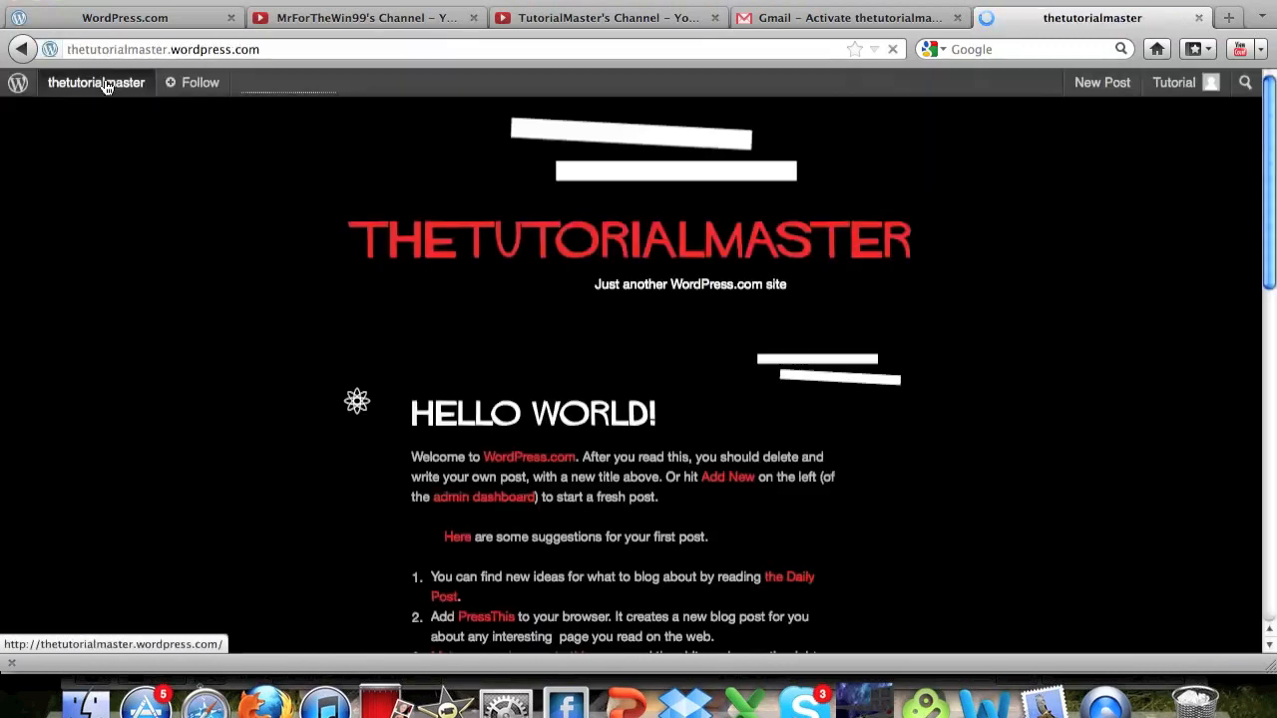
{"action": "scroll", "coordinate": [650, 498], "scroll_direction": "down", "scroll_amount": 5}
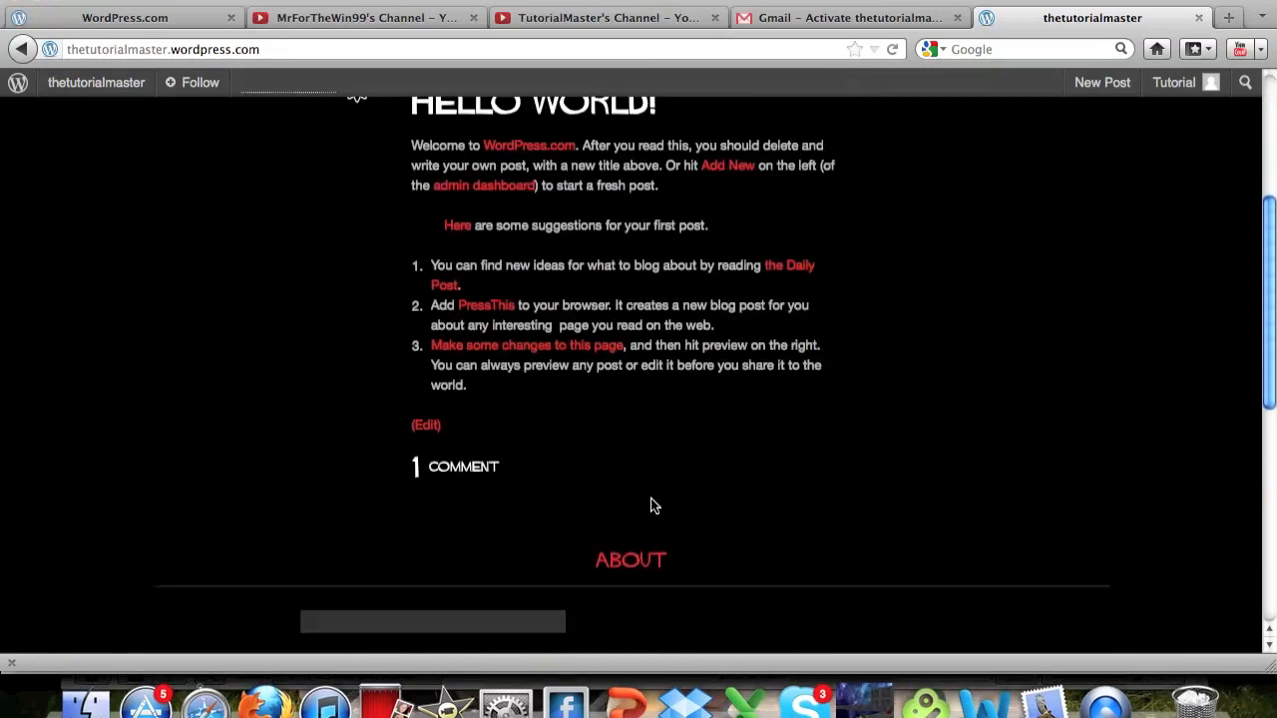
{"action": "scroll", "coordinate": [650, 497], "scroll_direction": "up", "scroll_amount": 5}
{"action": "scroll", "coordinate": [650, 503], "scroll_direction": "down", "scroll_amount": 5}
{"action": "scroll", "coordinate": [650, 503], "scroll_direction": "down", "scroll_amount": 5}
{"action": "scroll", "coordinate": [650, 503], "scroll_direction": "down", "scroll_amount": 5}
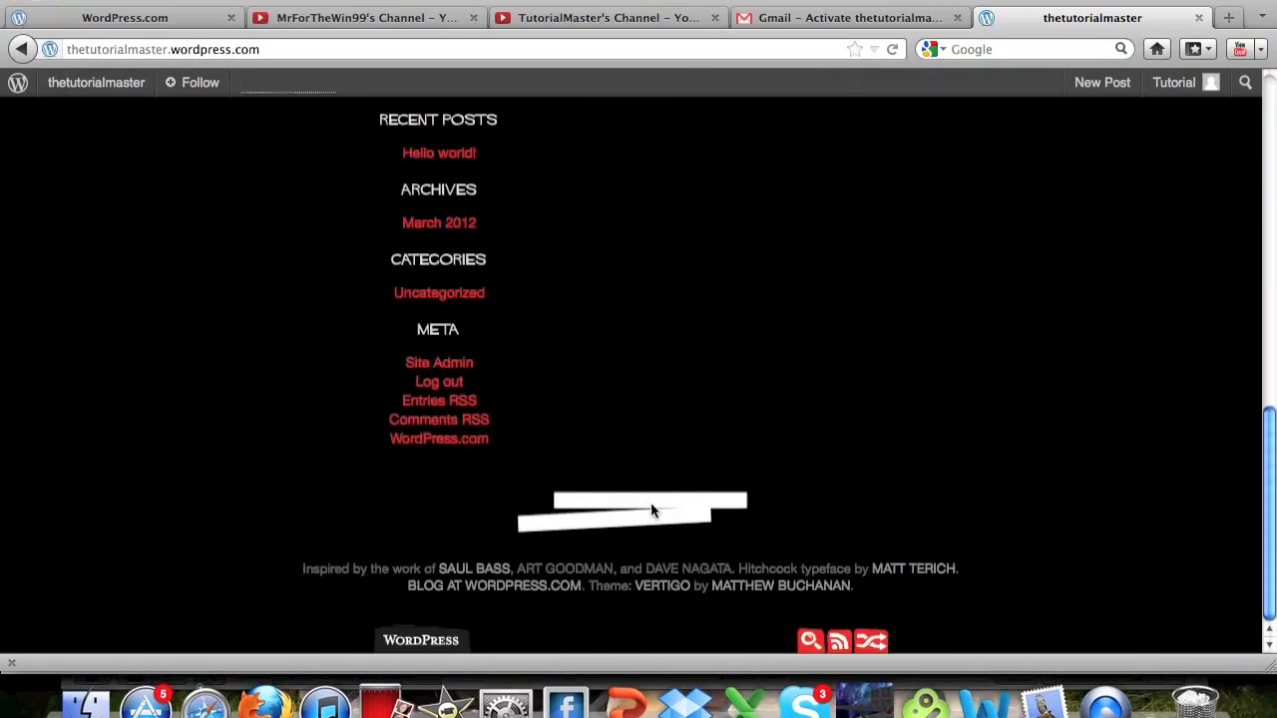
{"action": "scroll", "coordinate": [650, 502], "scroll_direction": "up", "scroll_amount": 5}
{"action": "scroll", "coordinate": [650, 503], "scroll_direction": "up", "scroll_amount": 10}
{"action": "mouse_move", "coordinate": [95, 82]}
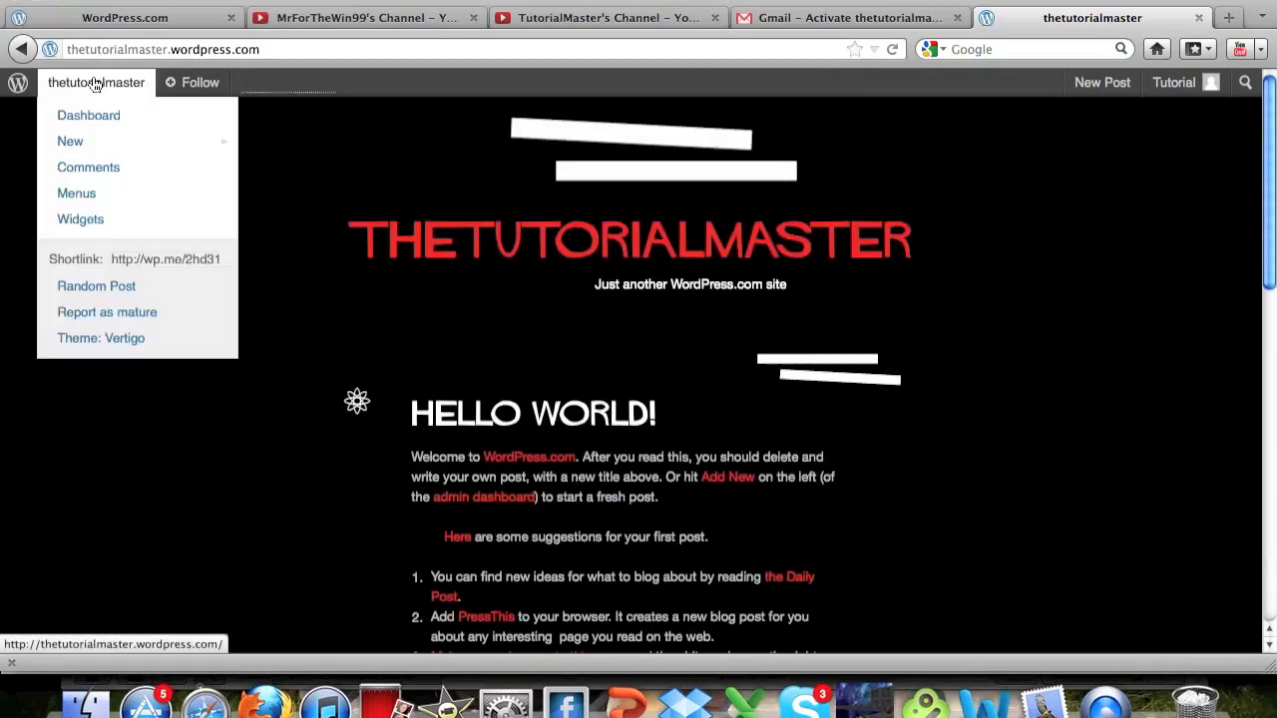
{"action": "left_click", "coordinate": [88, 115]}
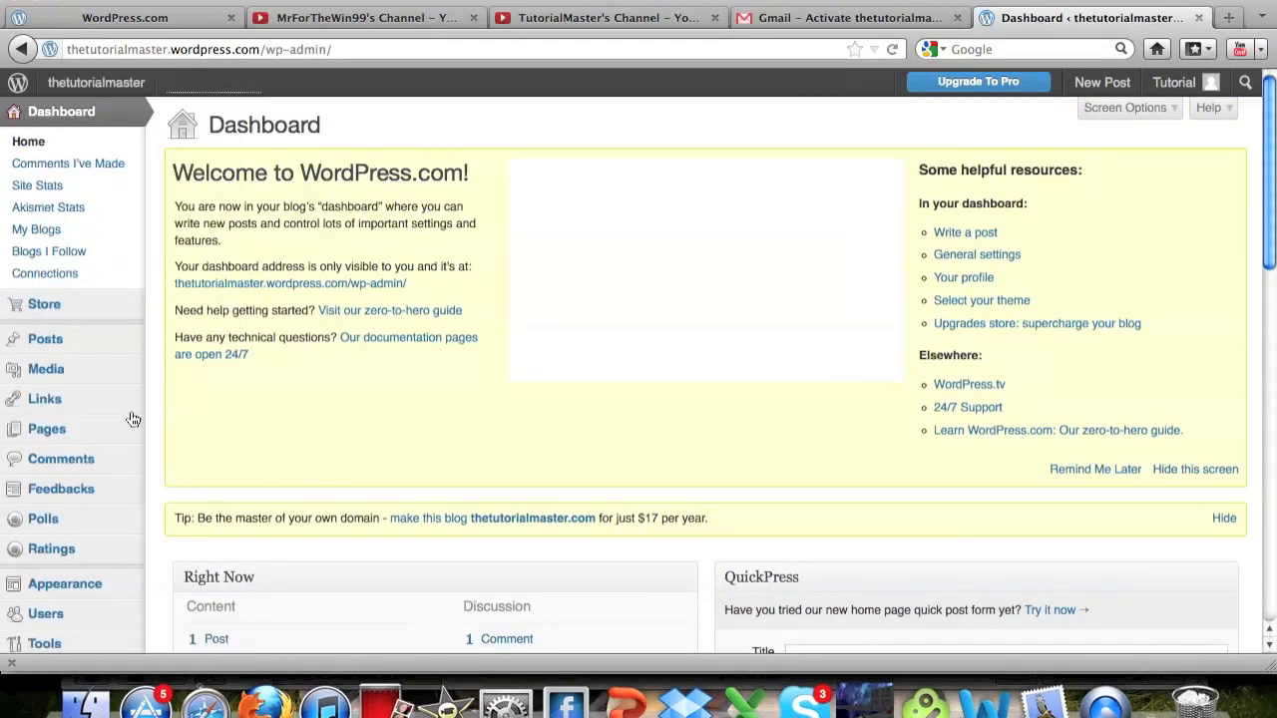
Write and publish 'First Post' reading "Thanks for watching our videos! Almost at 7,000!!"
{"action": "left_click", "coordinate": [46, 339]}
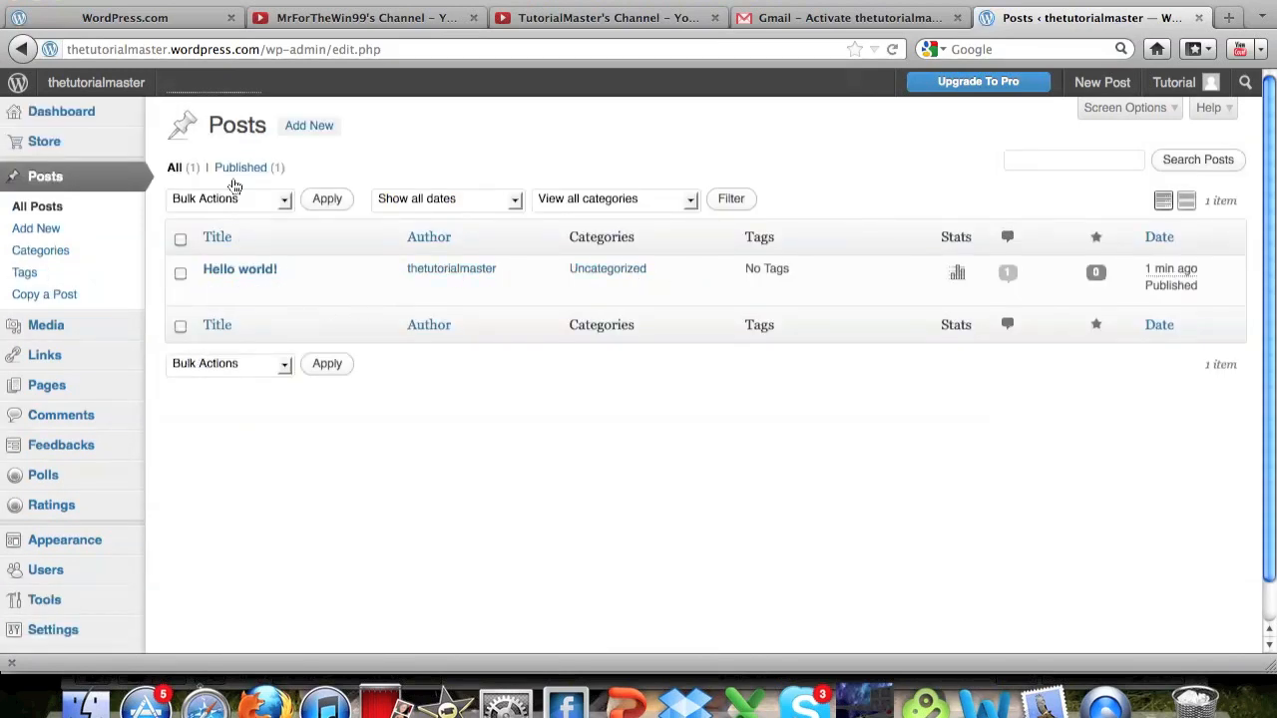
{"action": "left_click", "coordinate": [308, 125]}
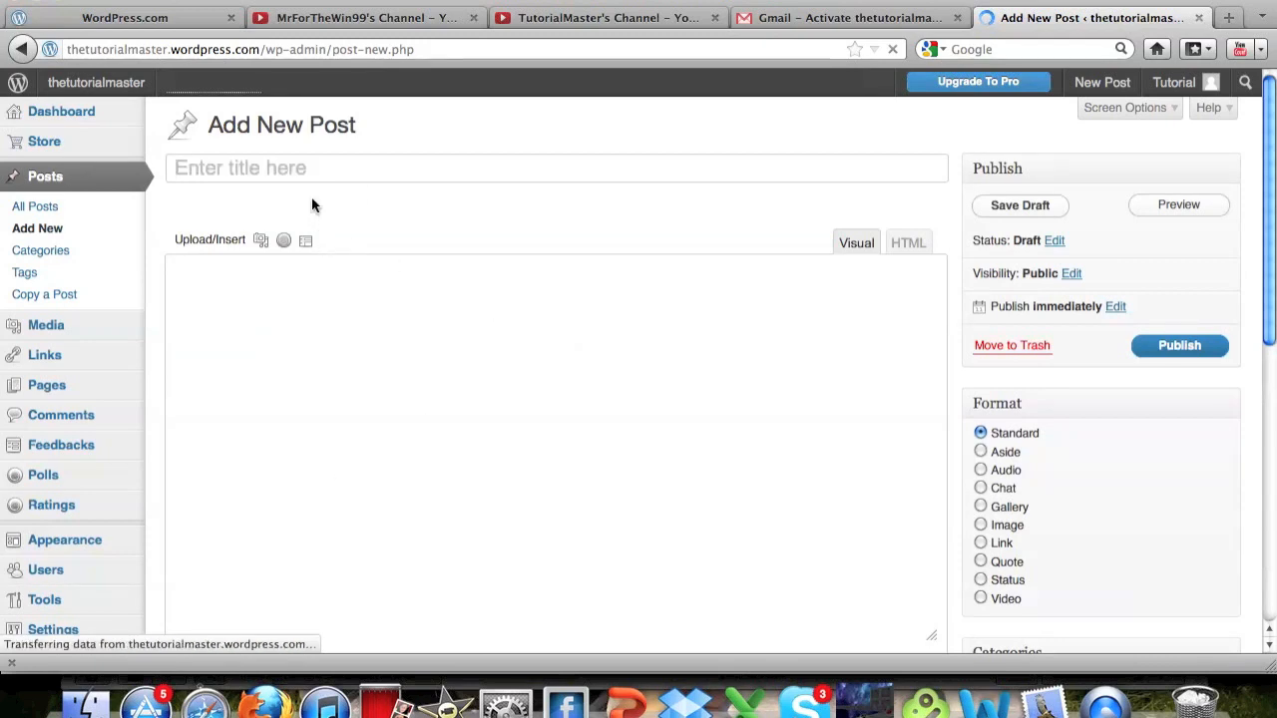
{"action": "type", "text": "First "}
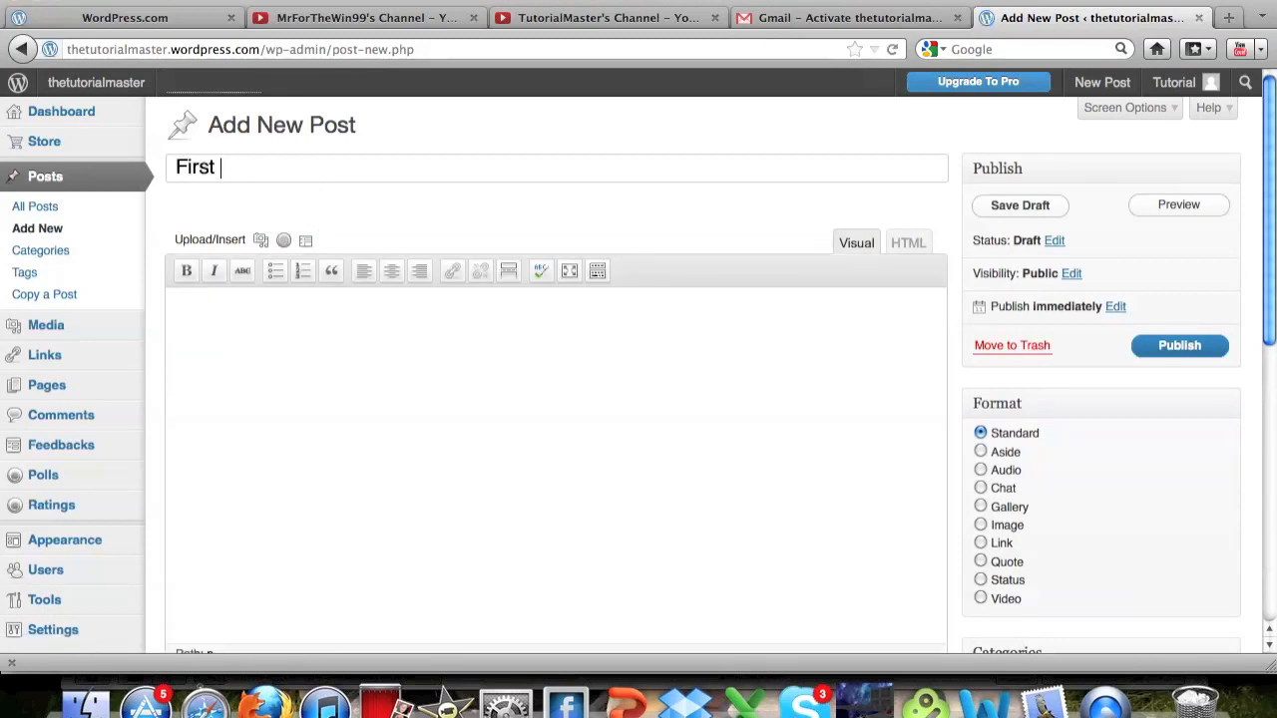
{"action": "type", "text": "T"}
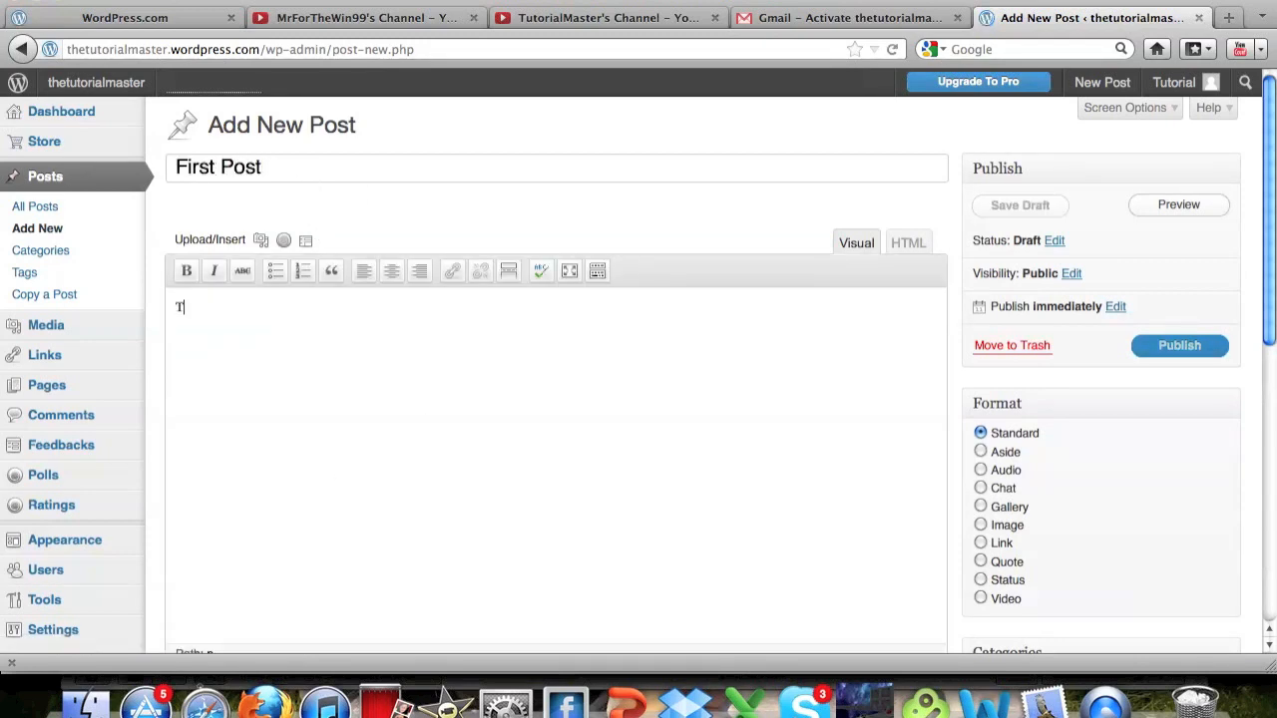
{"action": "type", "text": "hanks for watching our vid"}
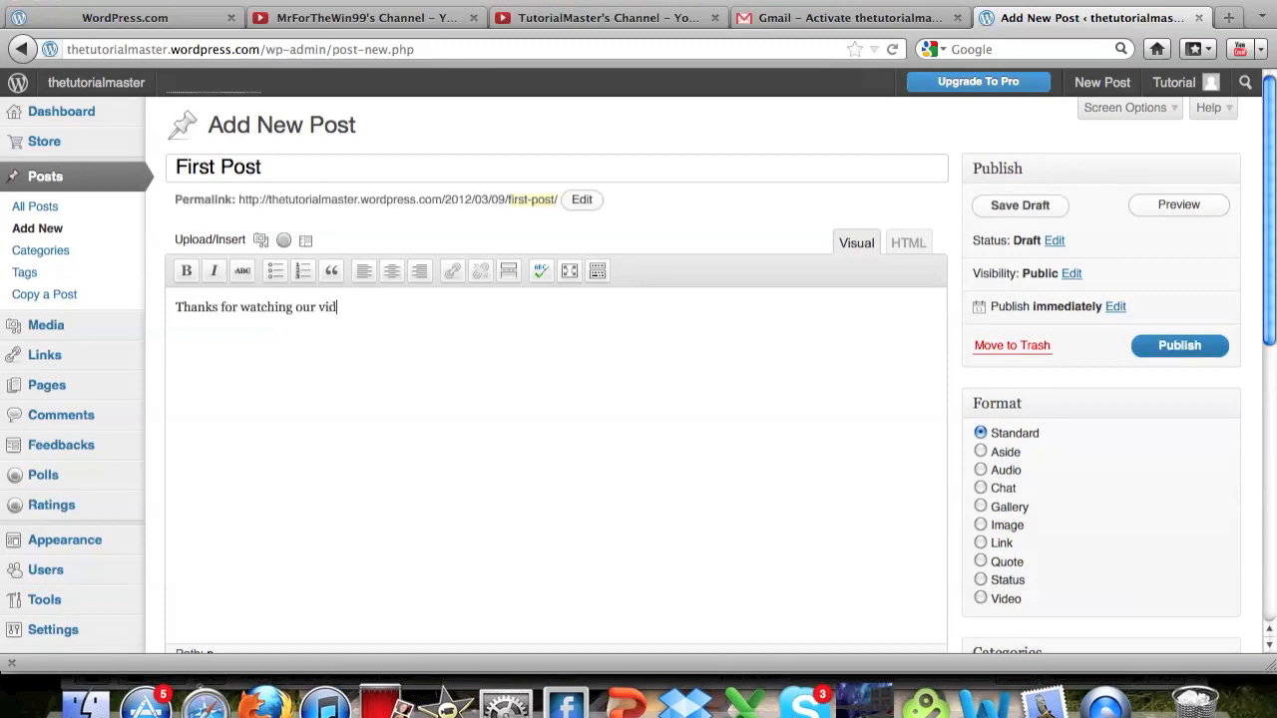
{"action": "type", "text": "eos! Almost at 7,000!!"}
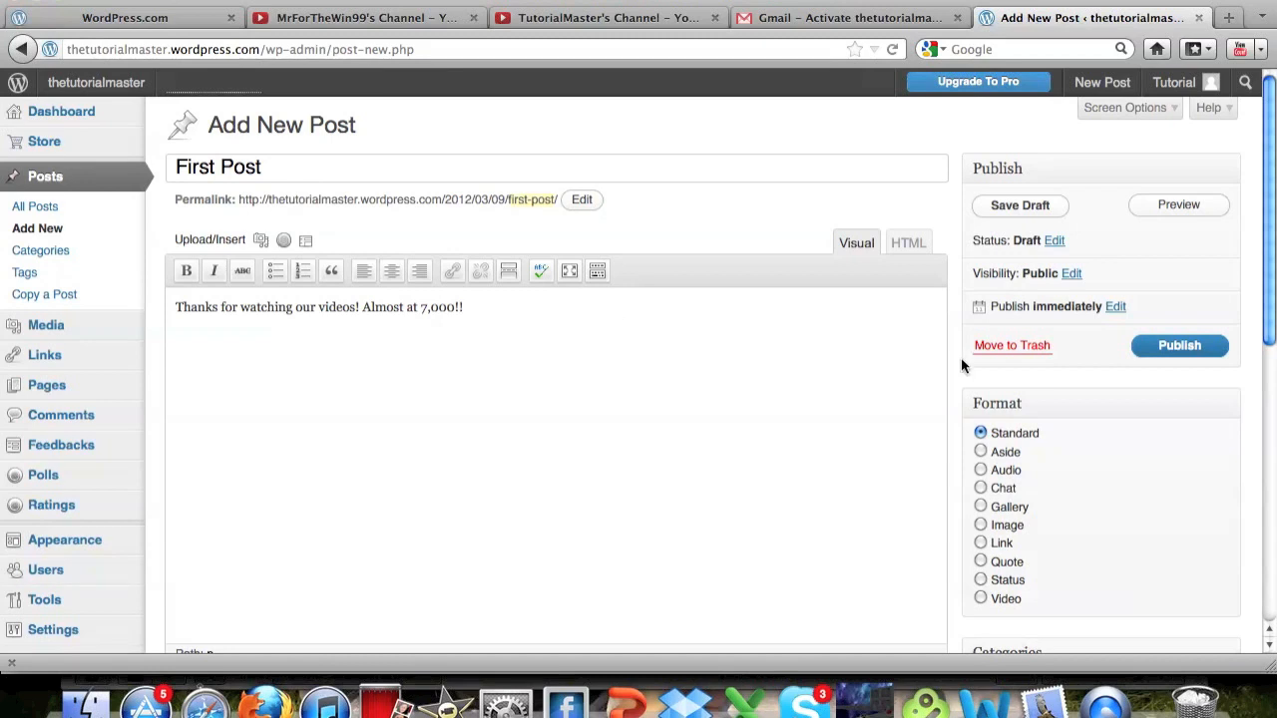
{"action": "left_click", "coordinate": [1177, 346]}
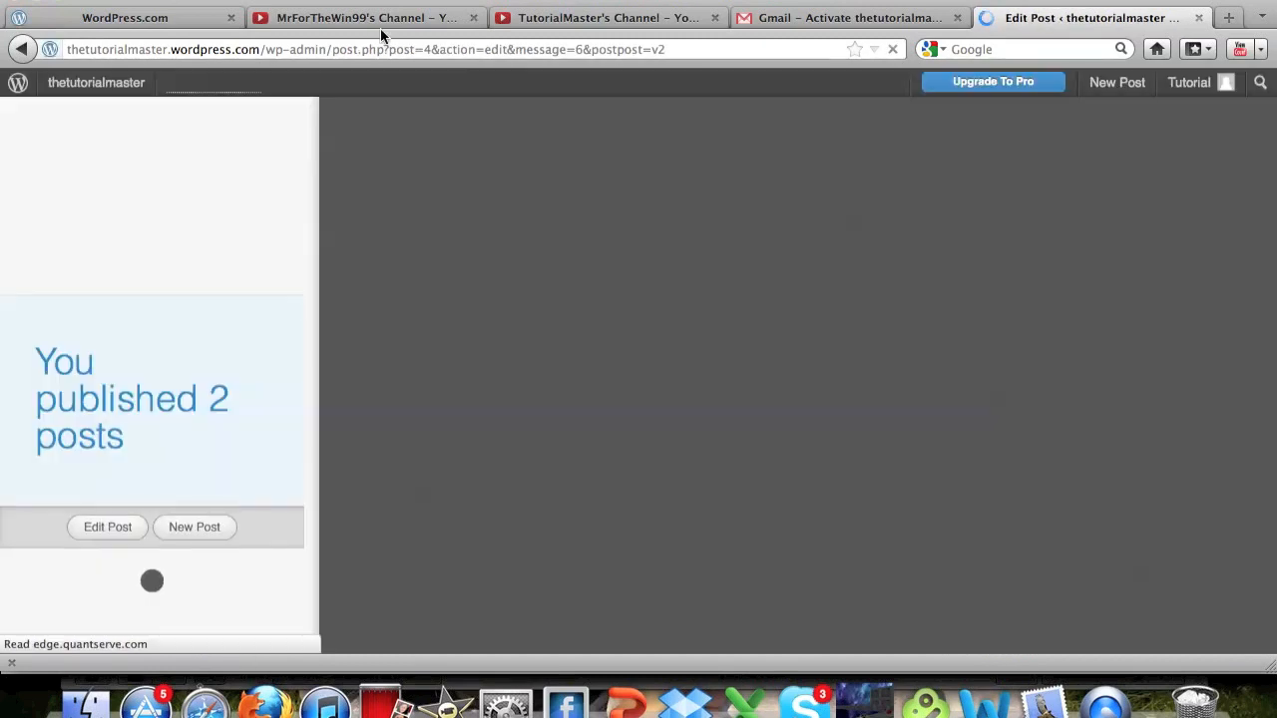
{"action": "mouse_move", "coordinate": [95, 83]}
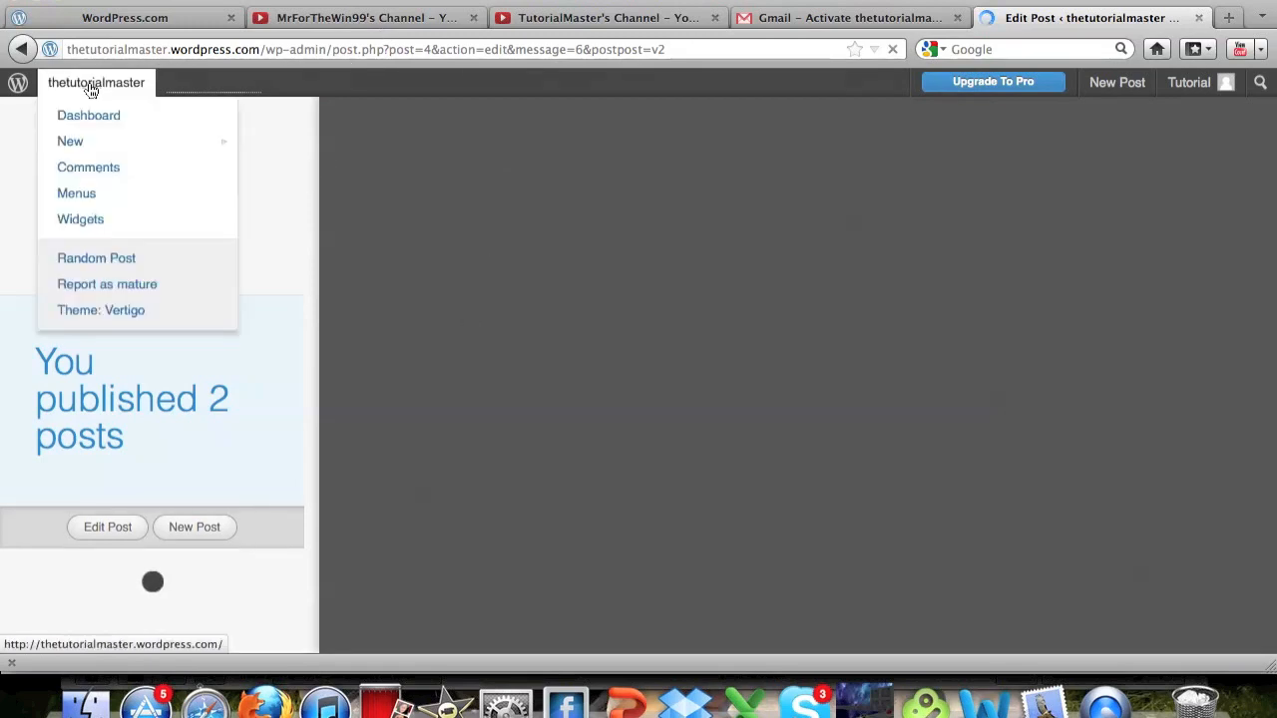
View the front page showing First Post above Hello world!, then return to the dashboard
{"action": "left_click", "coordinate": [91, 84]}
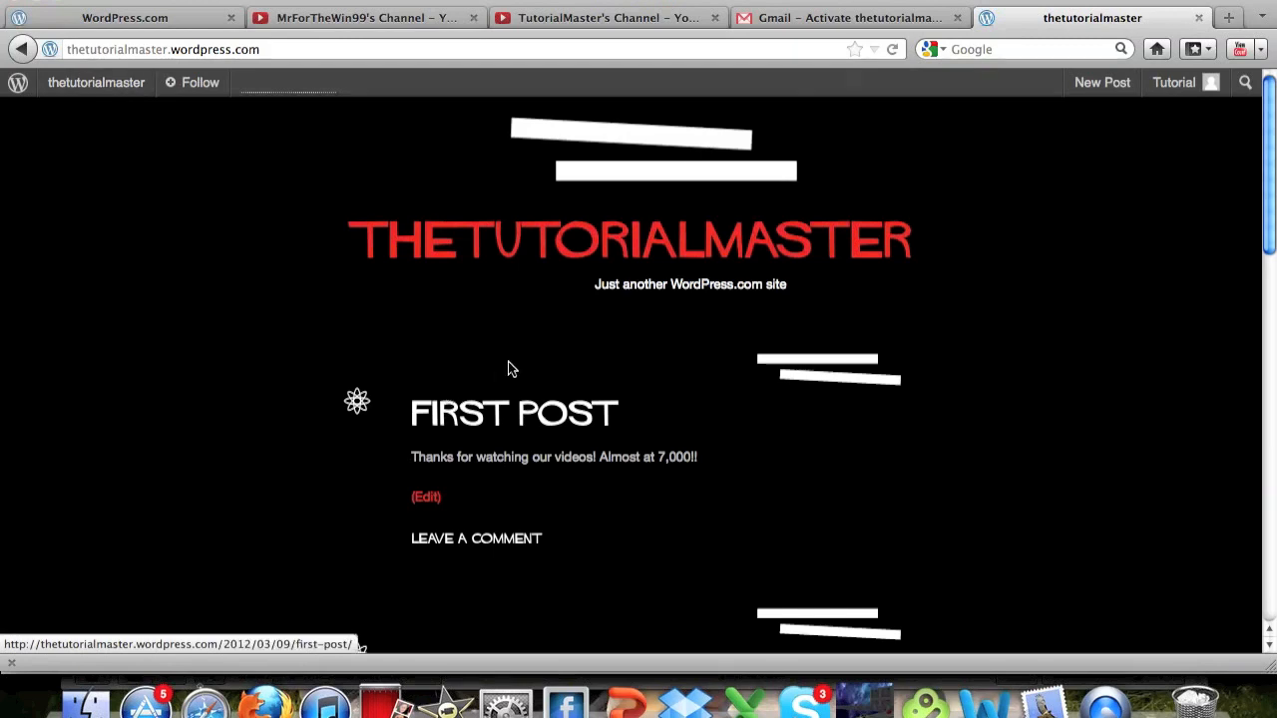
{"action": "scroll", "coordinate": [469, 372], "scroll_direction": "down", "scroll_amount": 2}
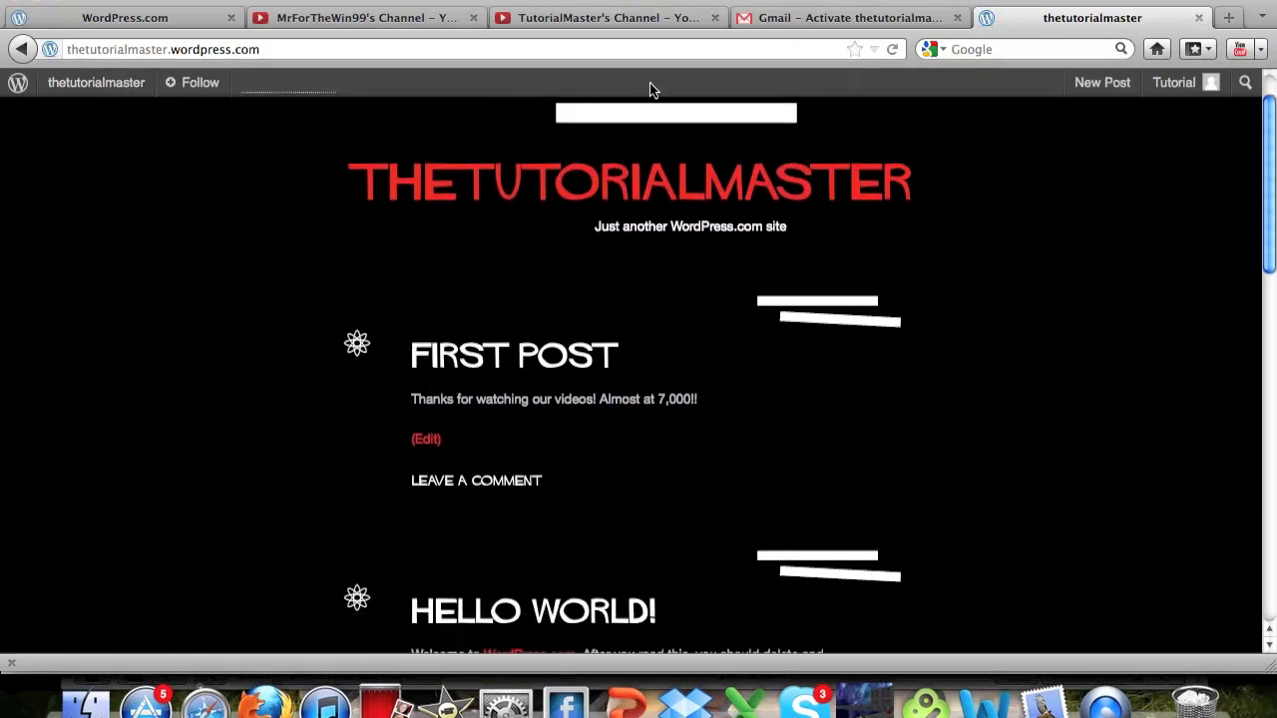
{"action": "mouse_move", "coordinate": [96, 82]}
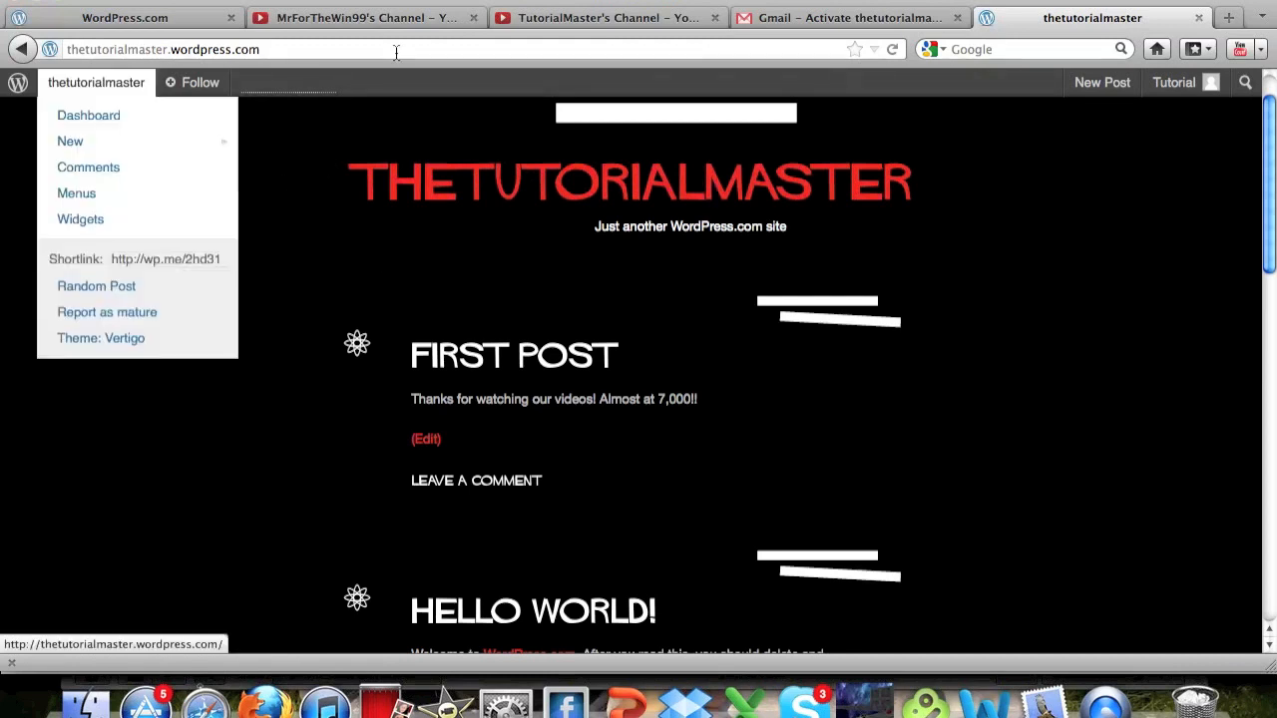
{"action": "left_click", "coordinate": [101, 119]}
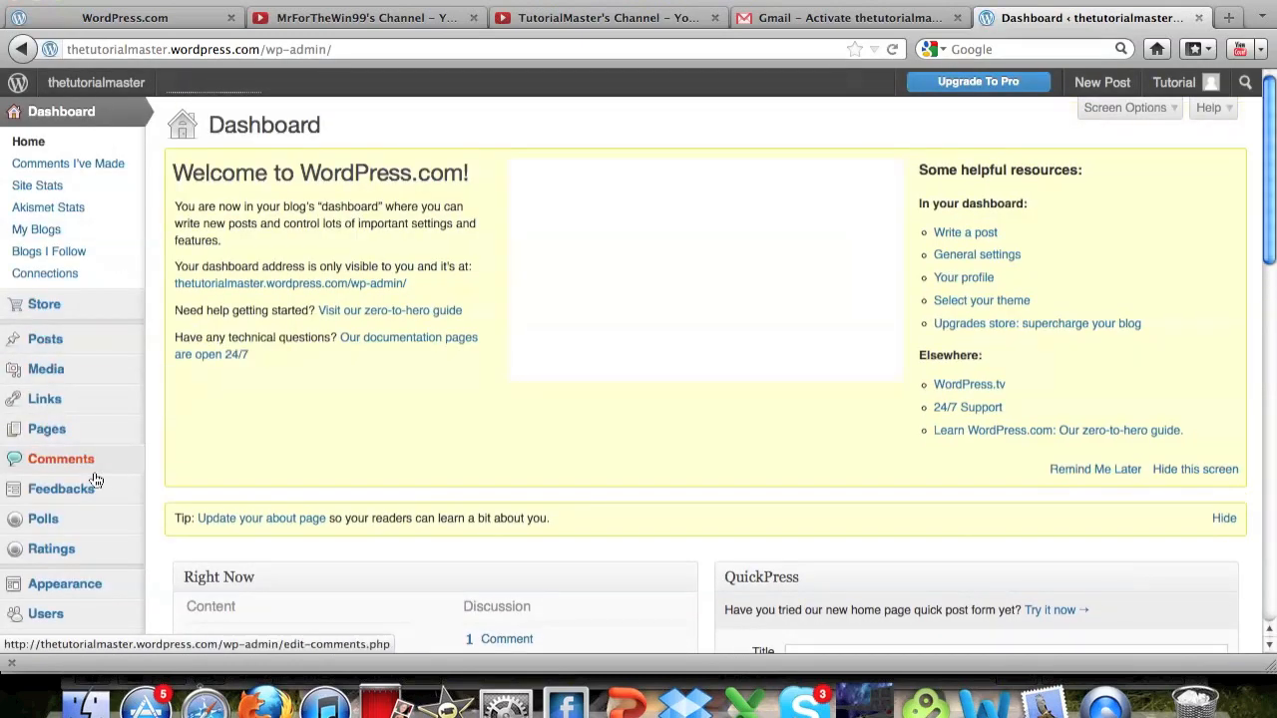
{"action": "scroll", "coordinate": [60, 398], "scroll_direction": "down", "scroll_amount": 3}
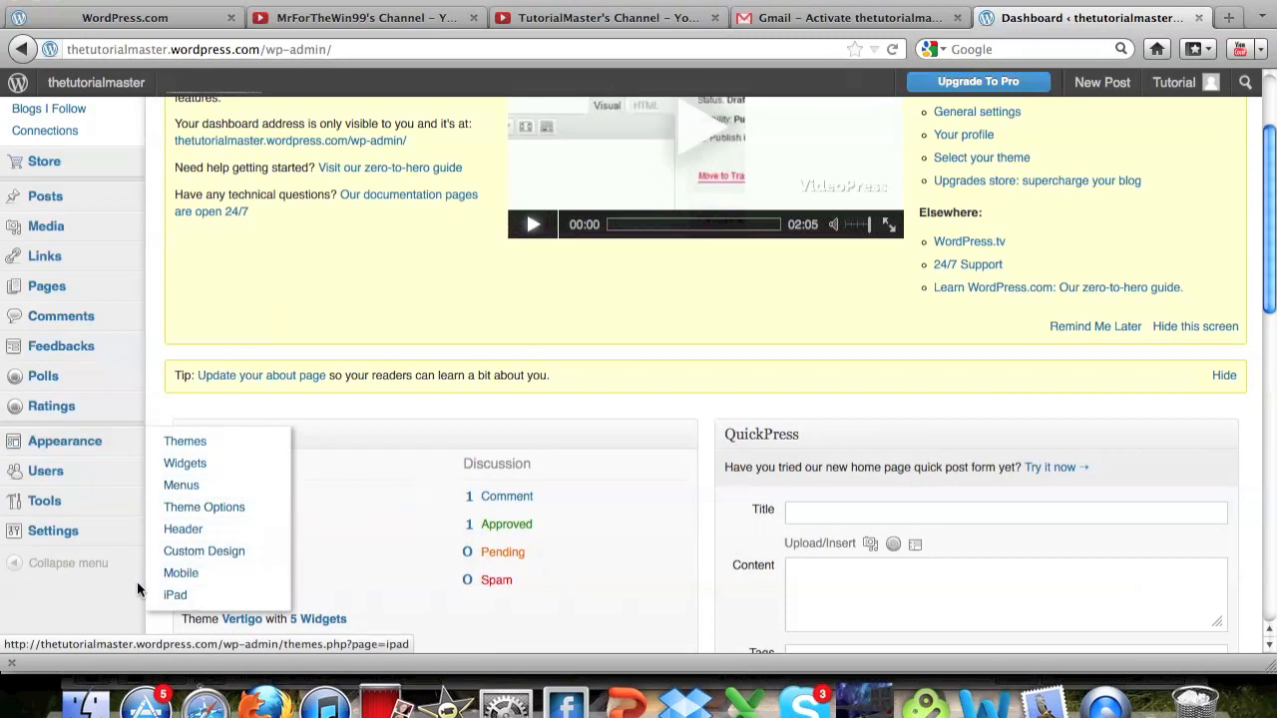
{"action": "mouse_move", "coordinate": [44, 501]}
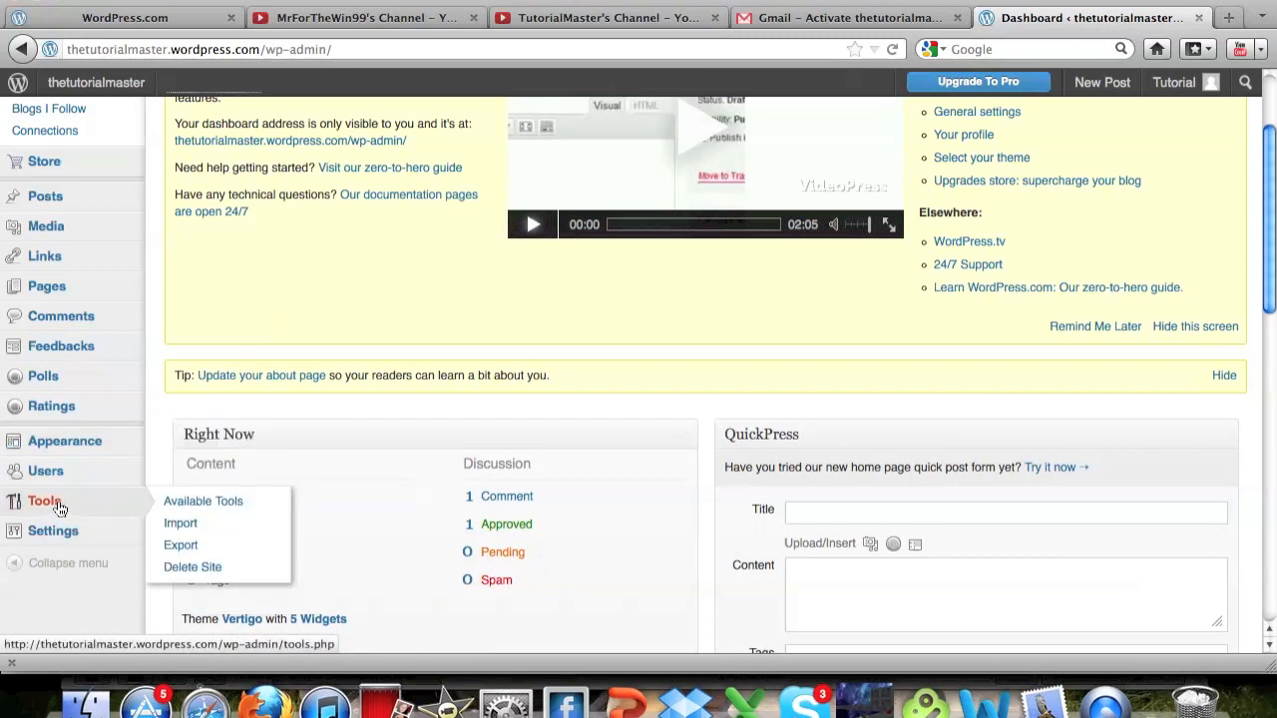
{"action": "scroll", "coordinate": [55, 419], "scroll_direction": "up", "scroll_amount": 1}
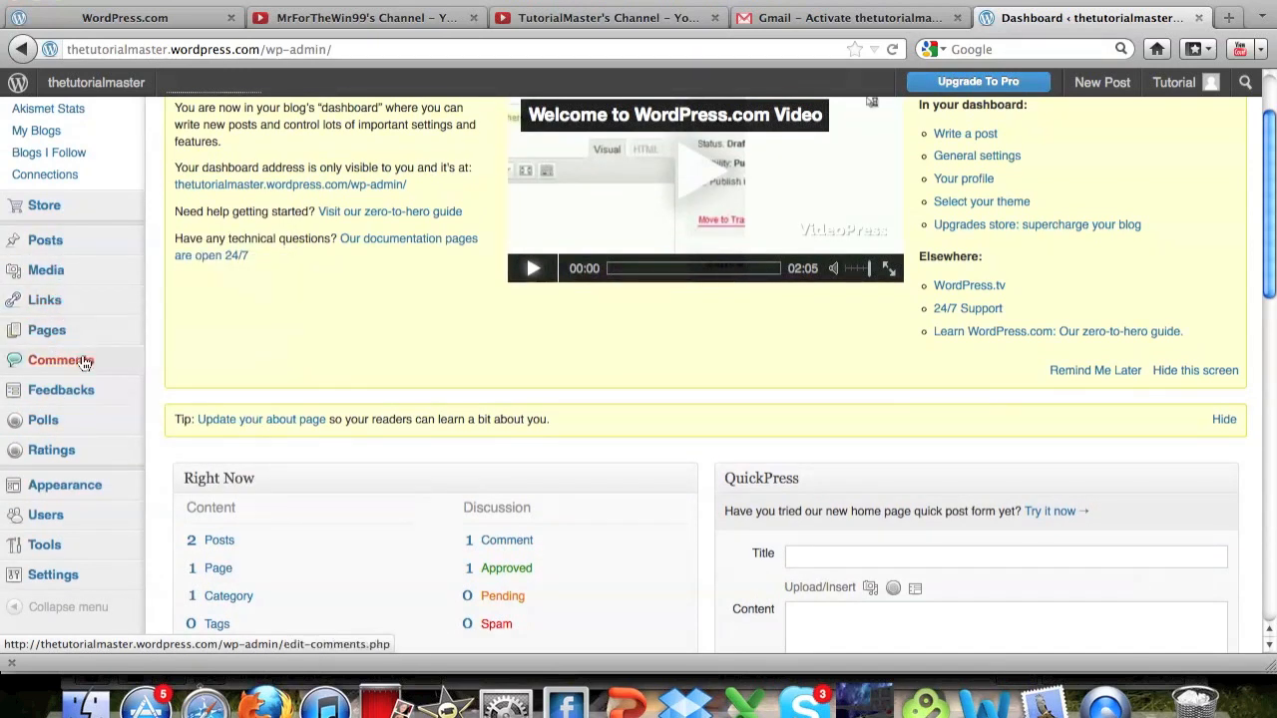
{"action": "scroll", "coordinate": [84, 359], "scroll_direction": "down", "scroll_amount": 5}
{"action": "scroll", "coordinate": [83, 359], "scroll_direction": "down", "scroll_amount": 5}
{"action": "scroll", "coordinate": [609, 95], "scroll_direction": "up", "scroll_amount": 8}
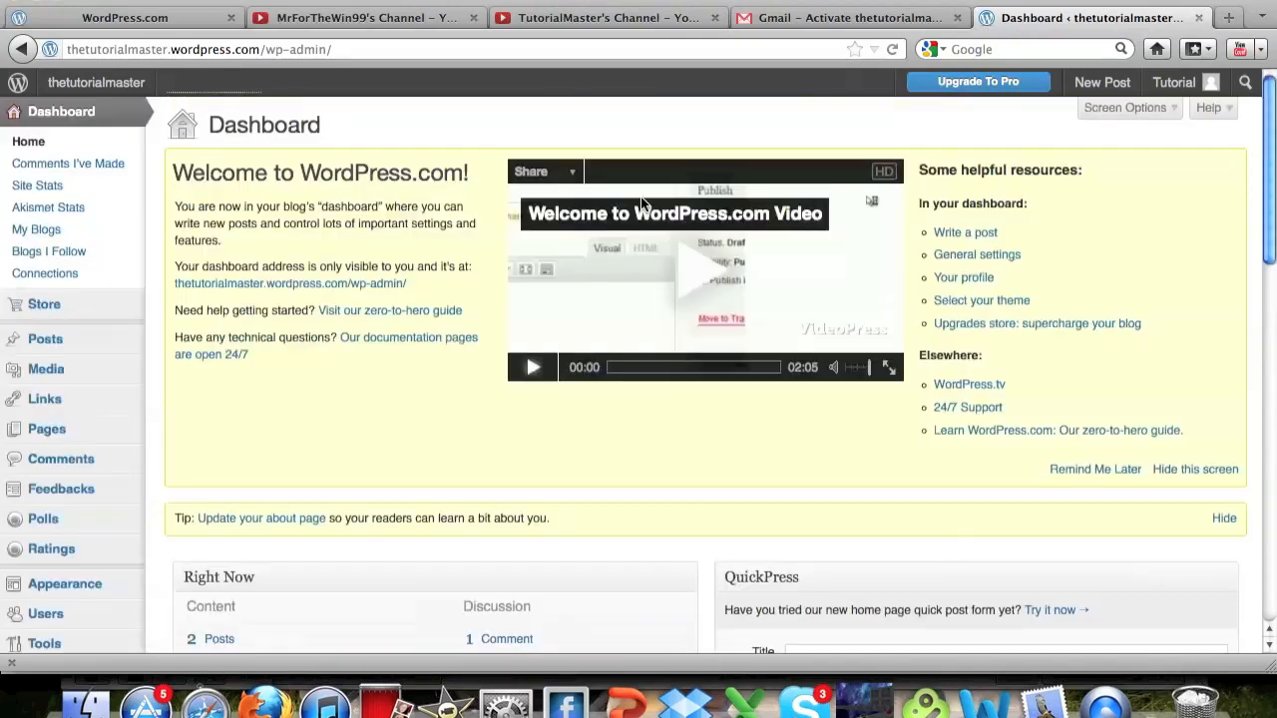
{"action": "scroll", "coordinate": [425, 457], "scroll_direction": "down", "scroll_amount": 10}
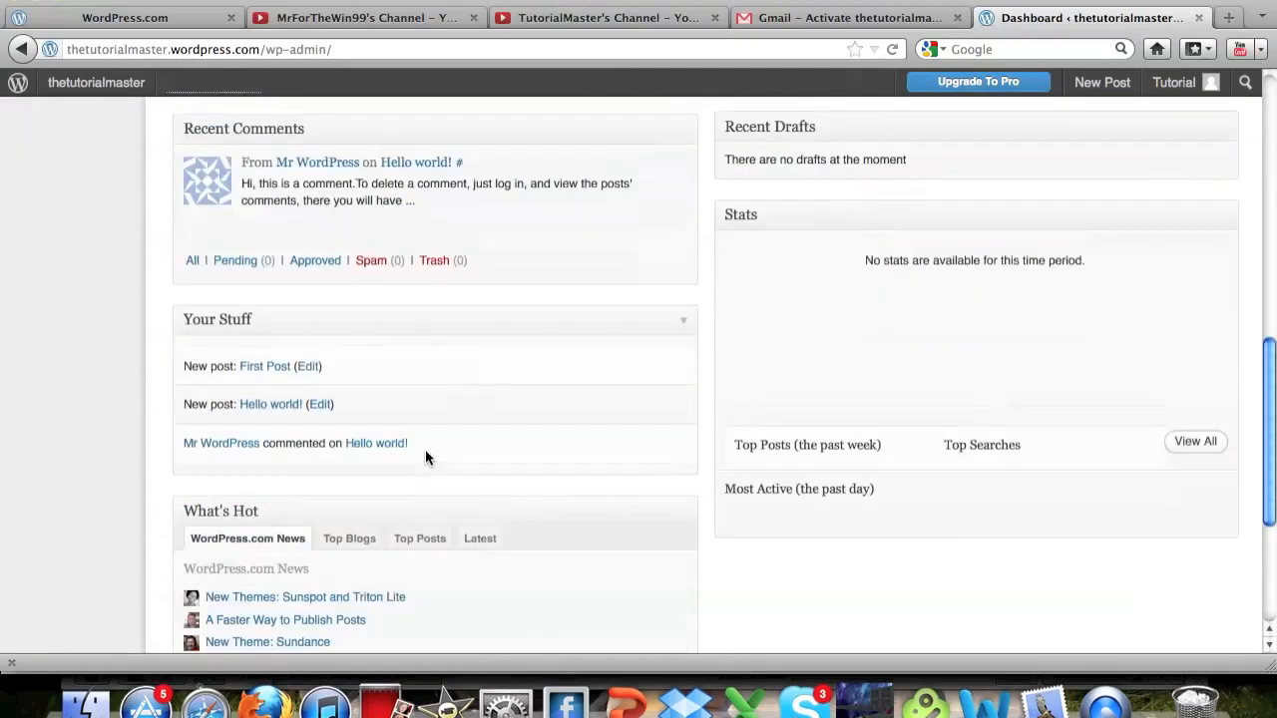
{"action": "scroll", "coordinate": [425, 457], "scroll_direction": "up", "scroll_amount": 10}
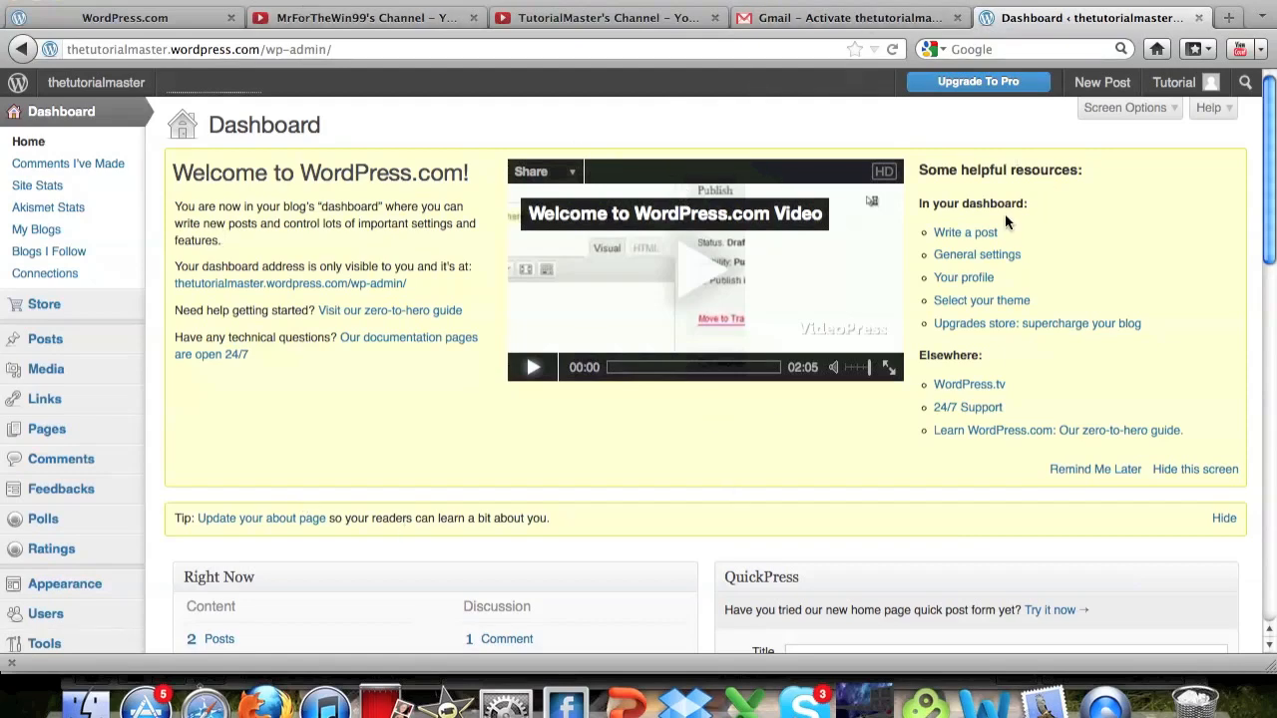
Switch from the dashboard to the TutorialMaster YouTube channel page
{"action": "left_click", "coordinate": [599, 17]}
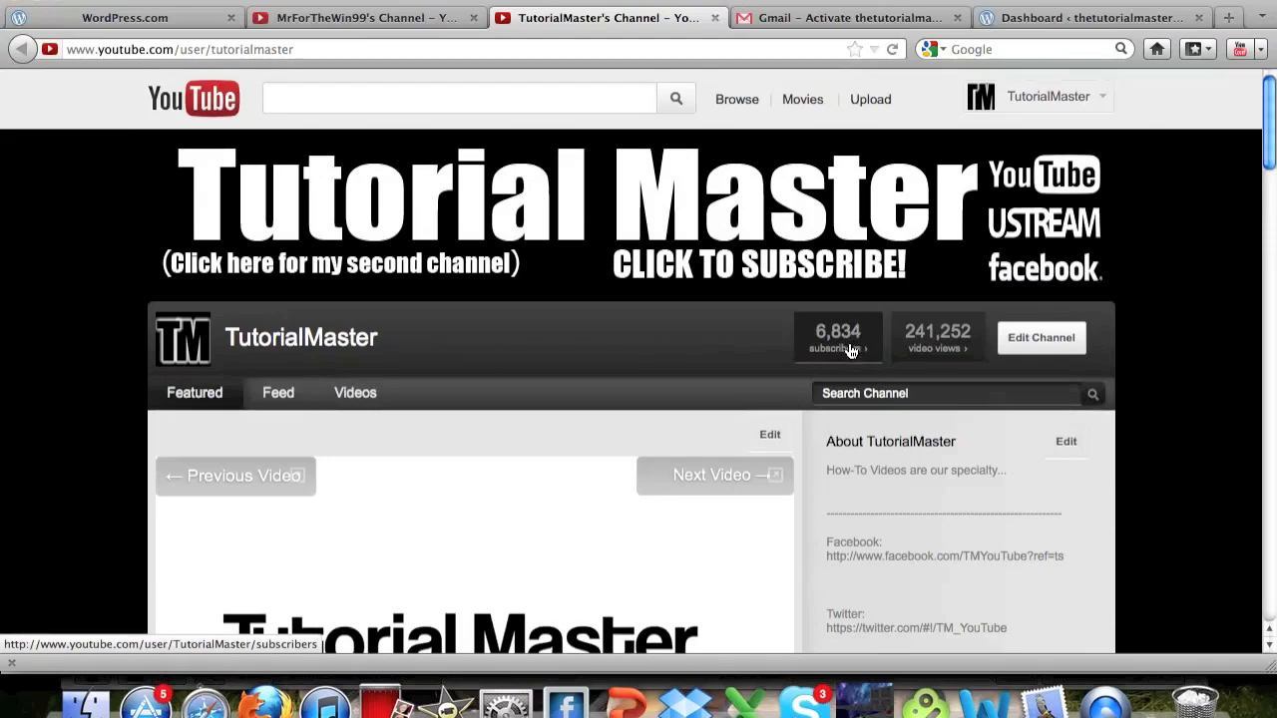
Switch to the MrForTheWin99 (MrLyrics) channel page
{"action": "left_click", "coordinate": [419, 17]}
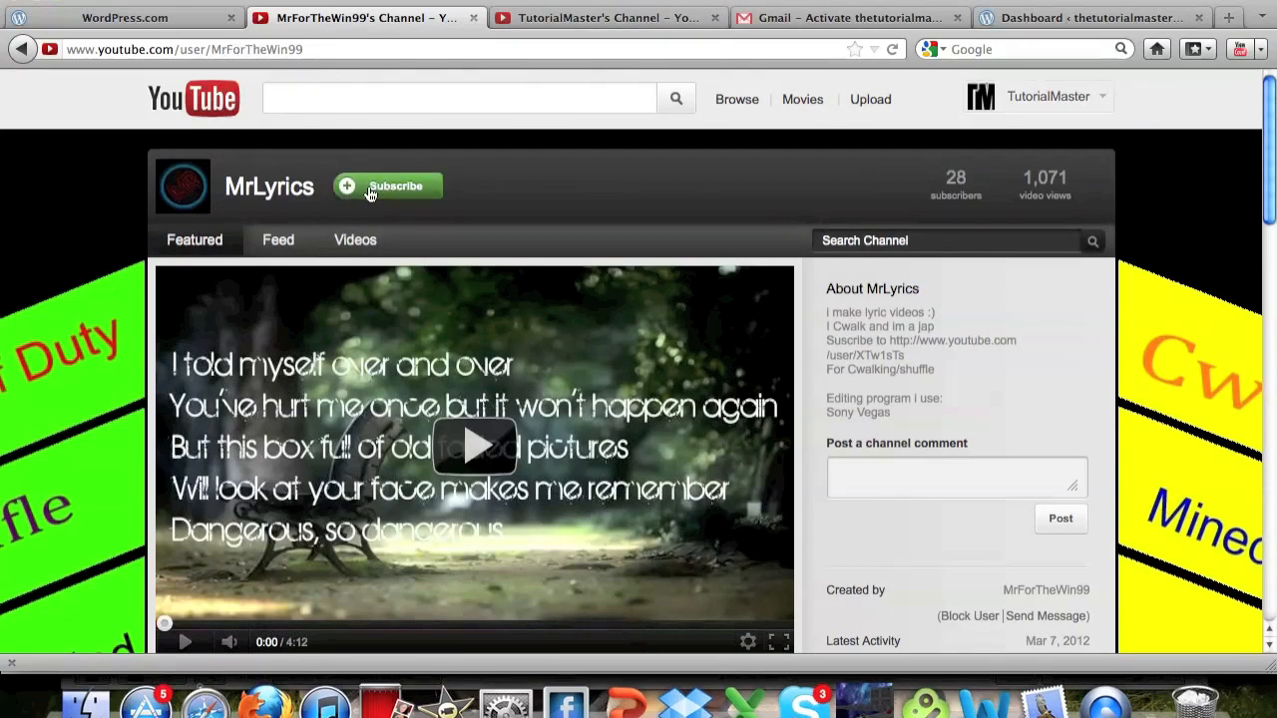
{"action": "scroll", "coordinate": [1051, 225], "scroll_direction": "down", "scroll_amount": 10}
{"action": "scroll", "coordinate": [1055, 233], "scroll_direction": "up", "scroll_amount": 10}
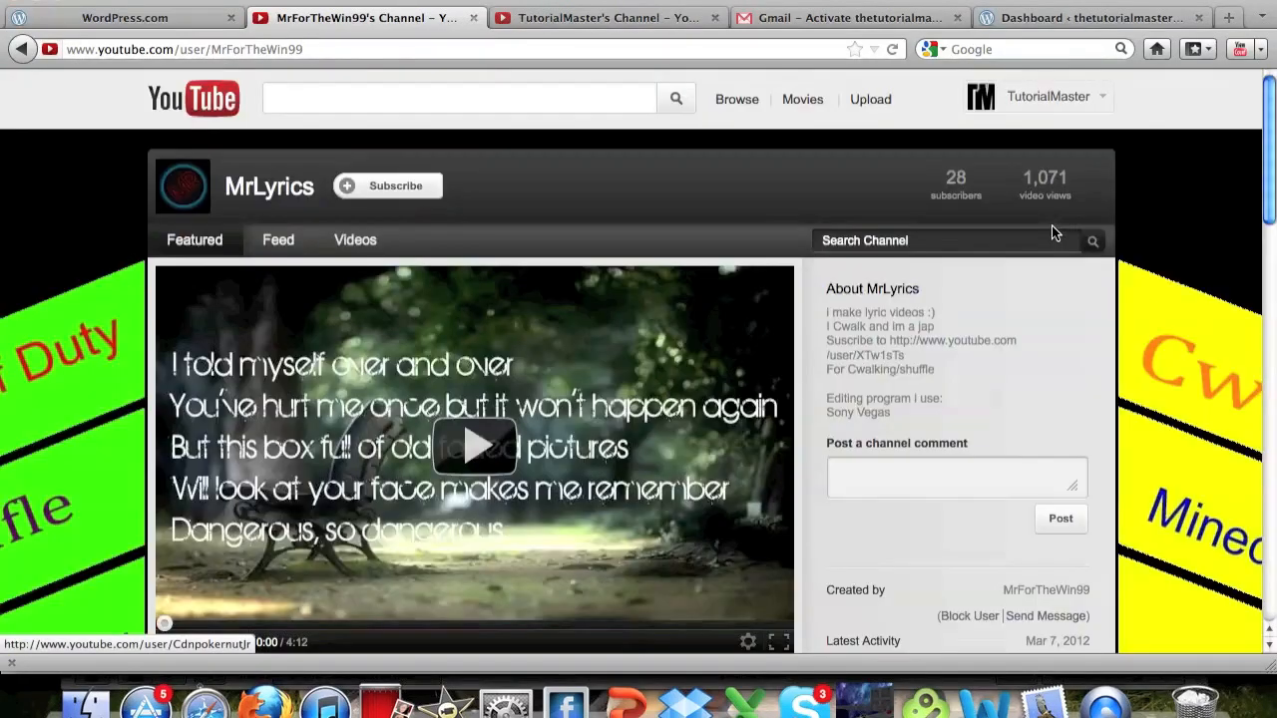